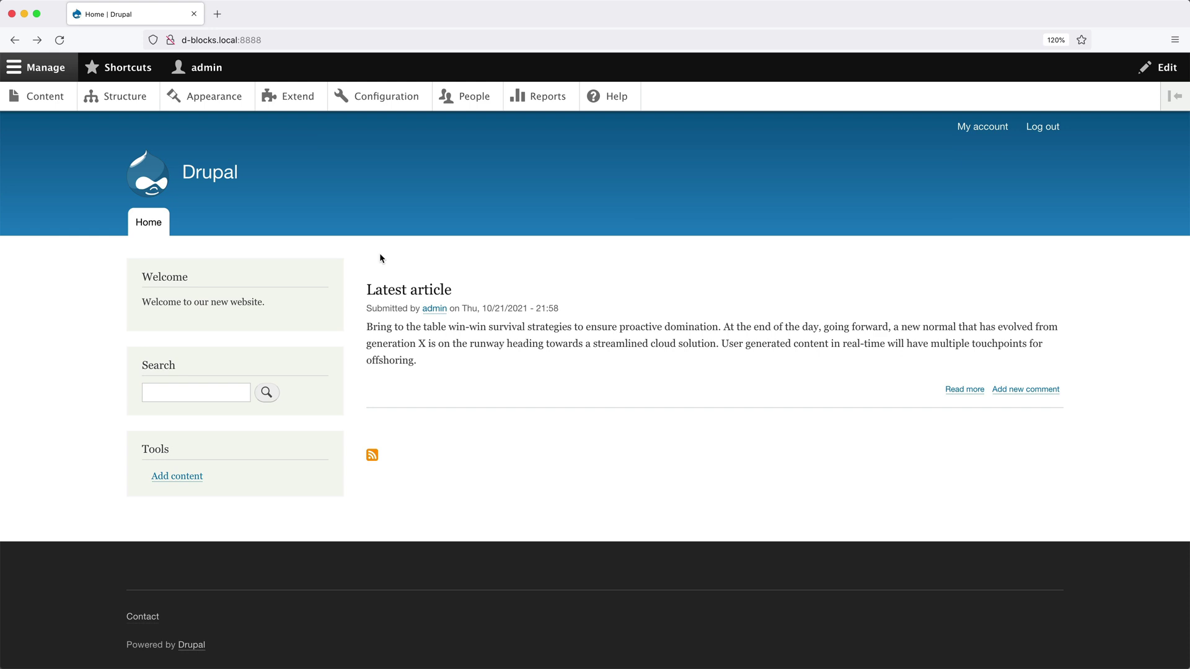
Step: Open the Structure page, and in a separate tab filter the Extend module list for "views" to check the Views modules
click(127, 102)
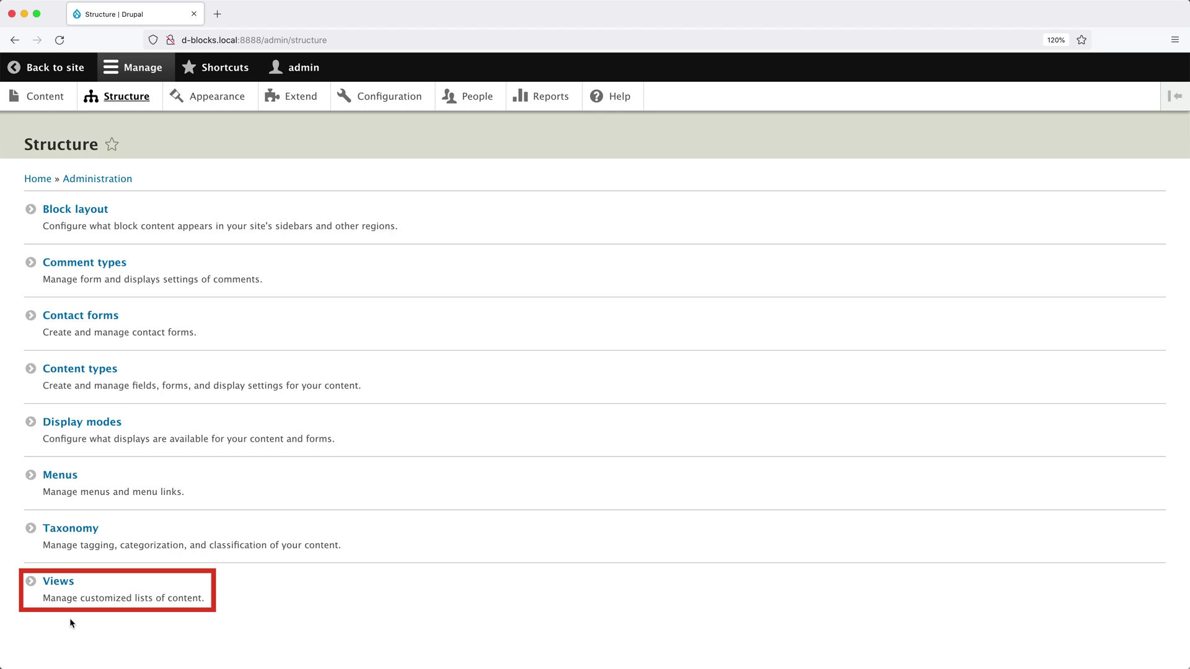
super+click(294, 94)
click(266, 15)
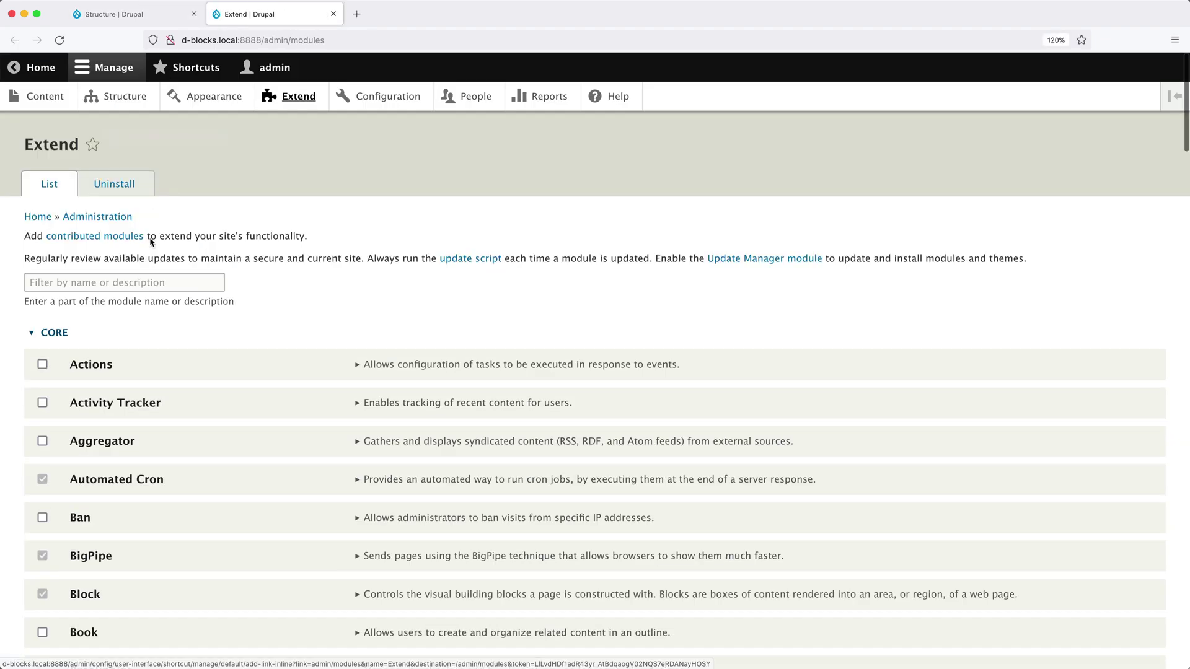
click(139, 279)
text(views)
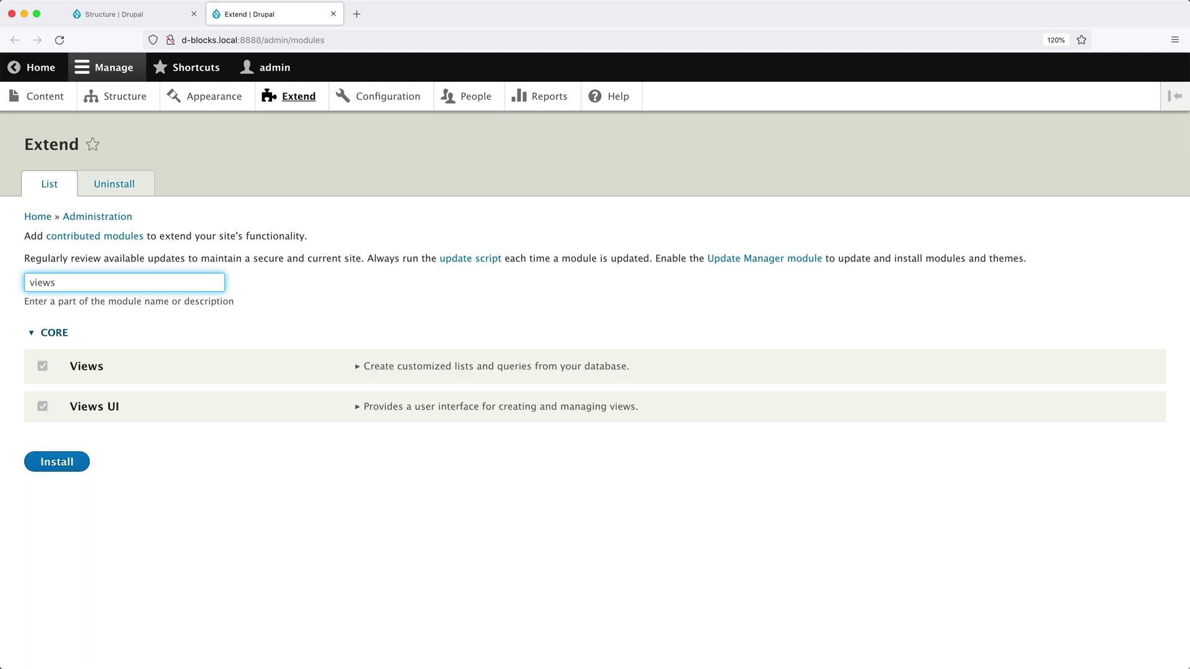
click(333, 14)
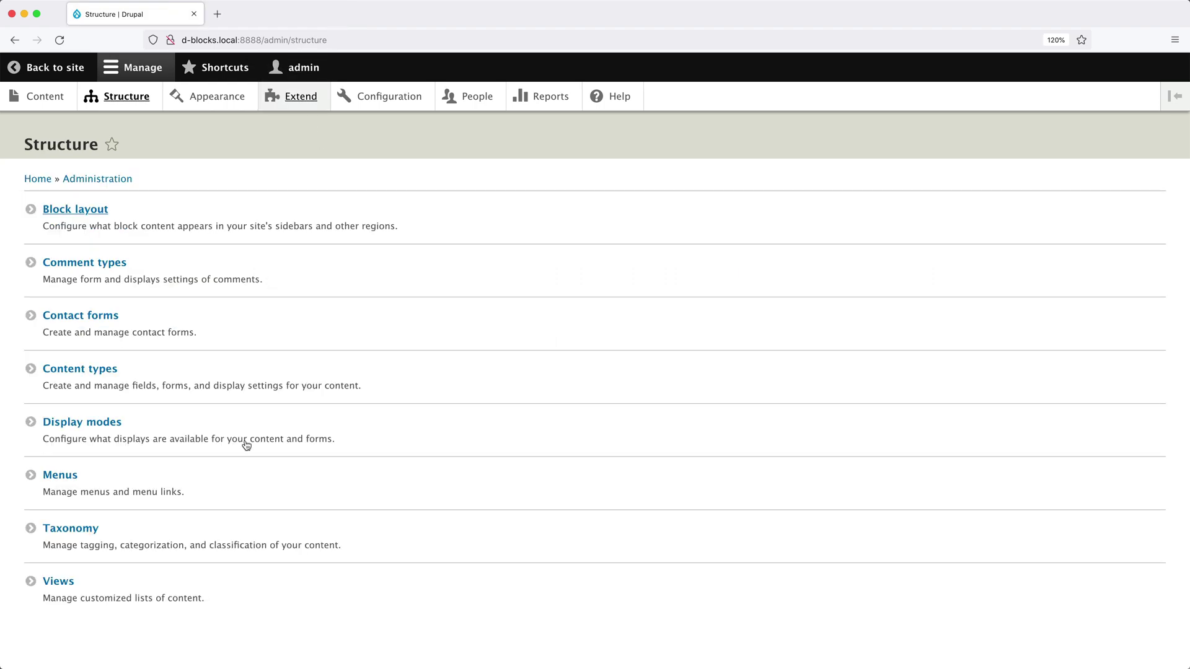
Step: Open the Views administration page and examine its lists of enabled and disabled views
click(64, 584)
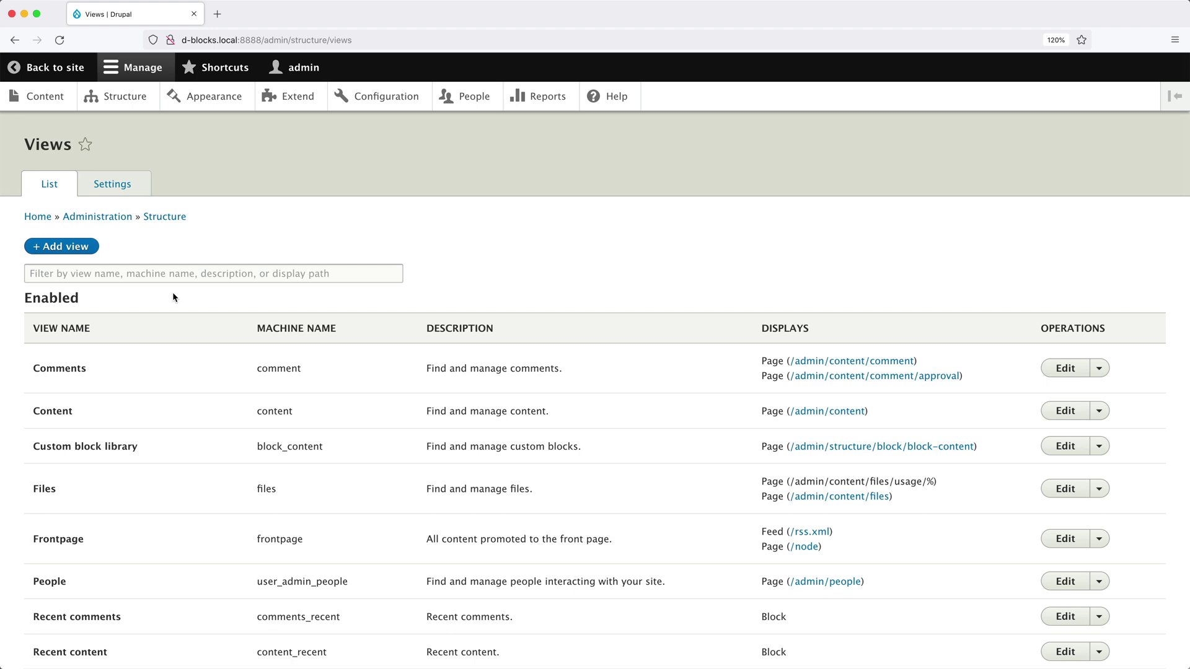
scroll(173, 297, down, 3)
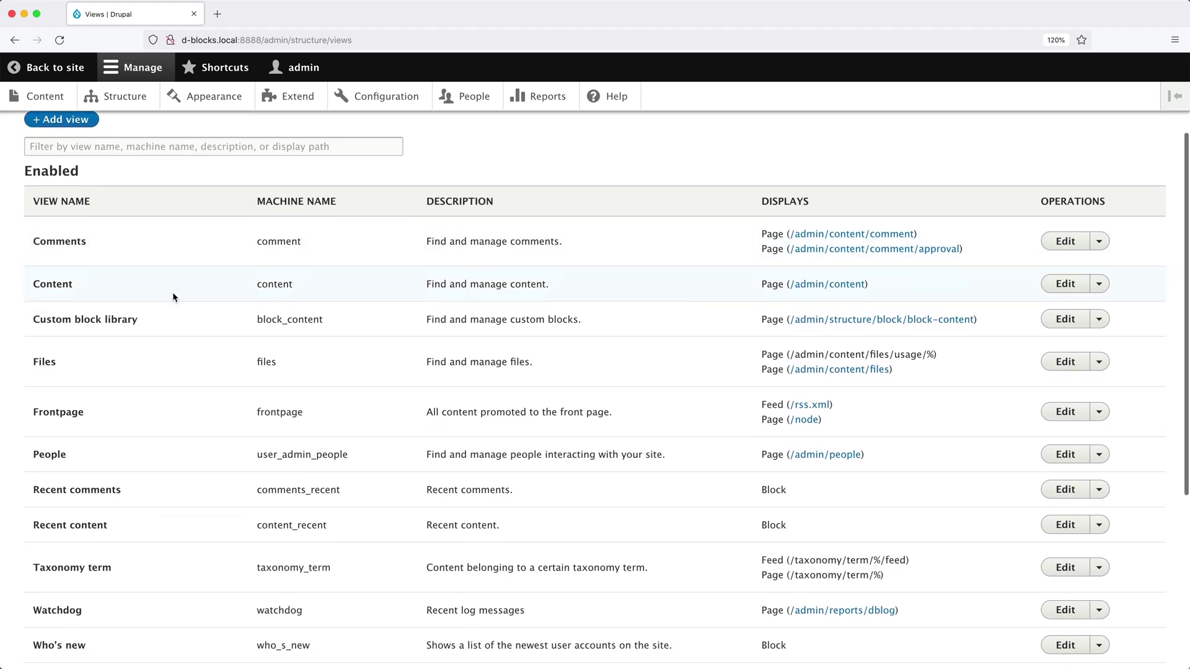
scroll(172, 292, down, 5)
scroll(173, 292, down, 3)
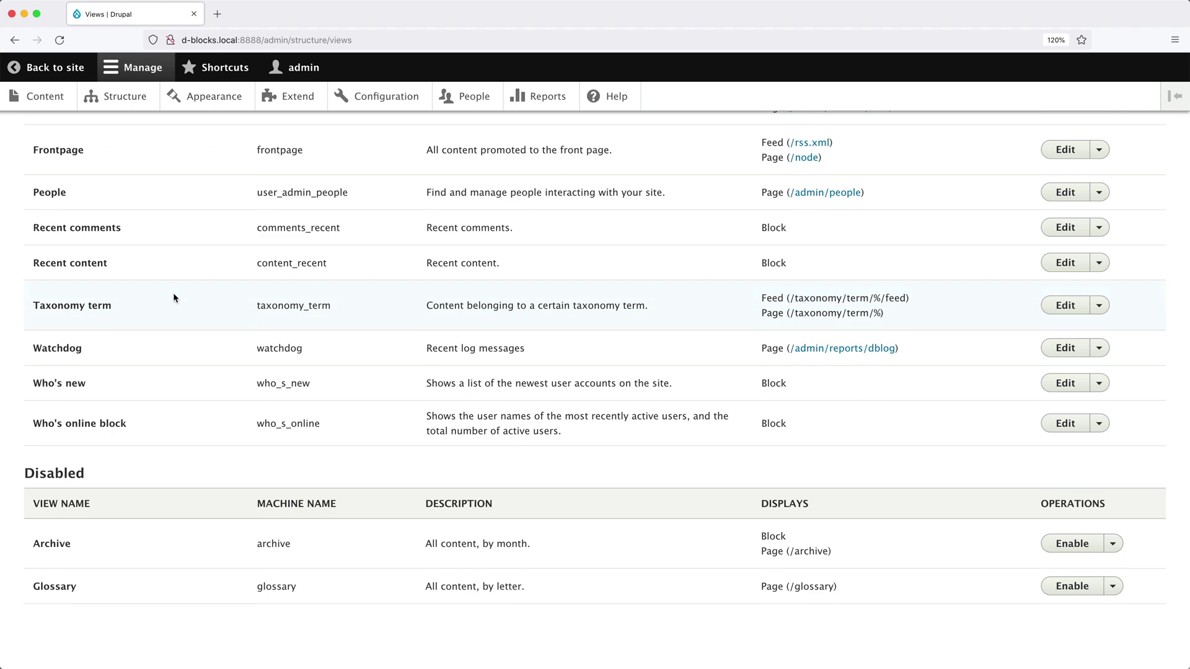
scroll(173, 298, up, 11)
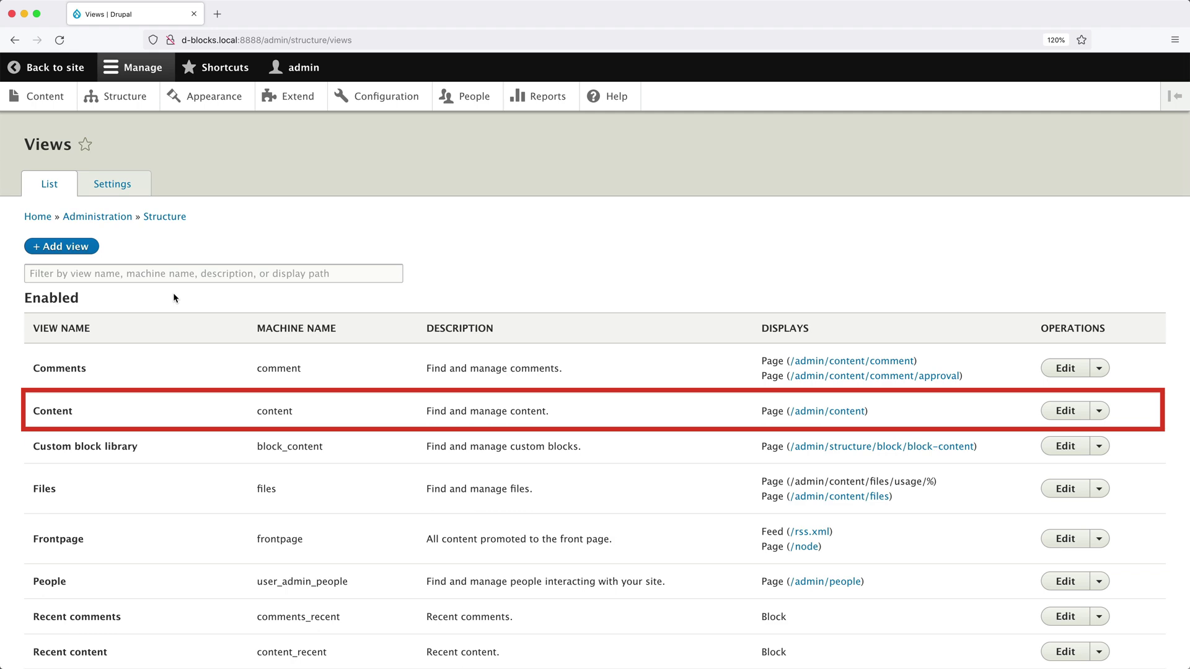
Step: Look at the Content and People administration pages in separate tabs, closing each one to return to the Views list
super+click(44, 96)
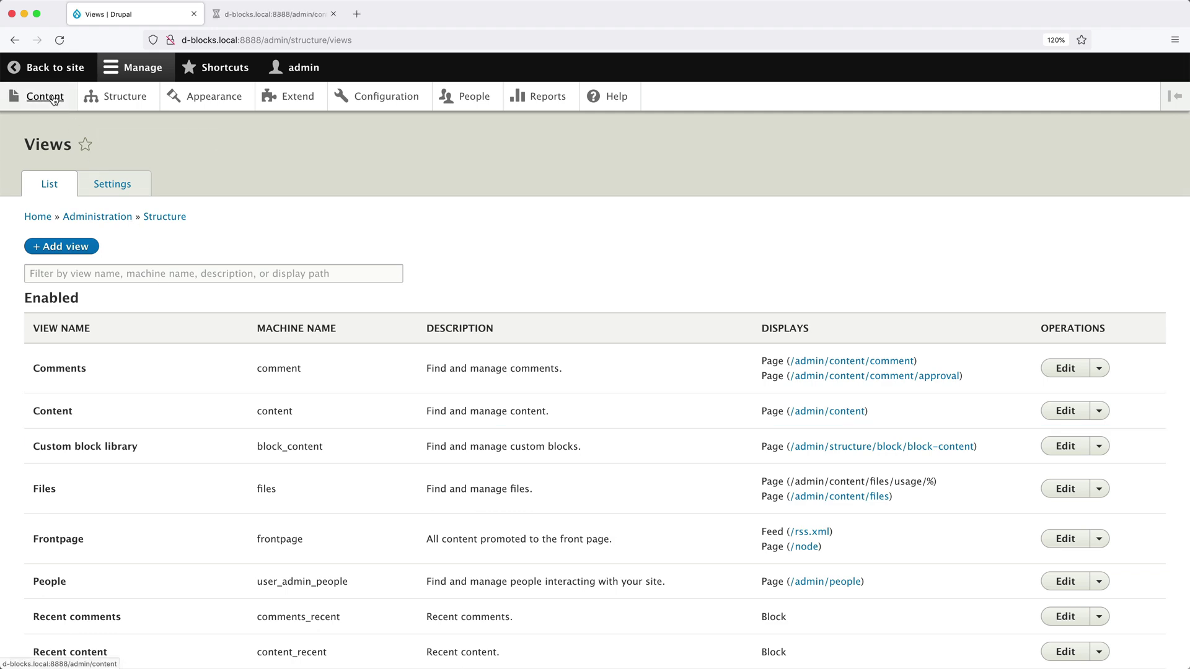
click(261, 14)
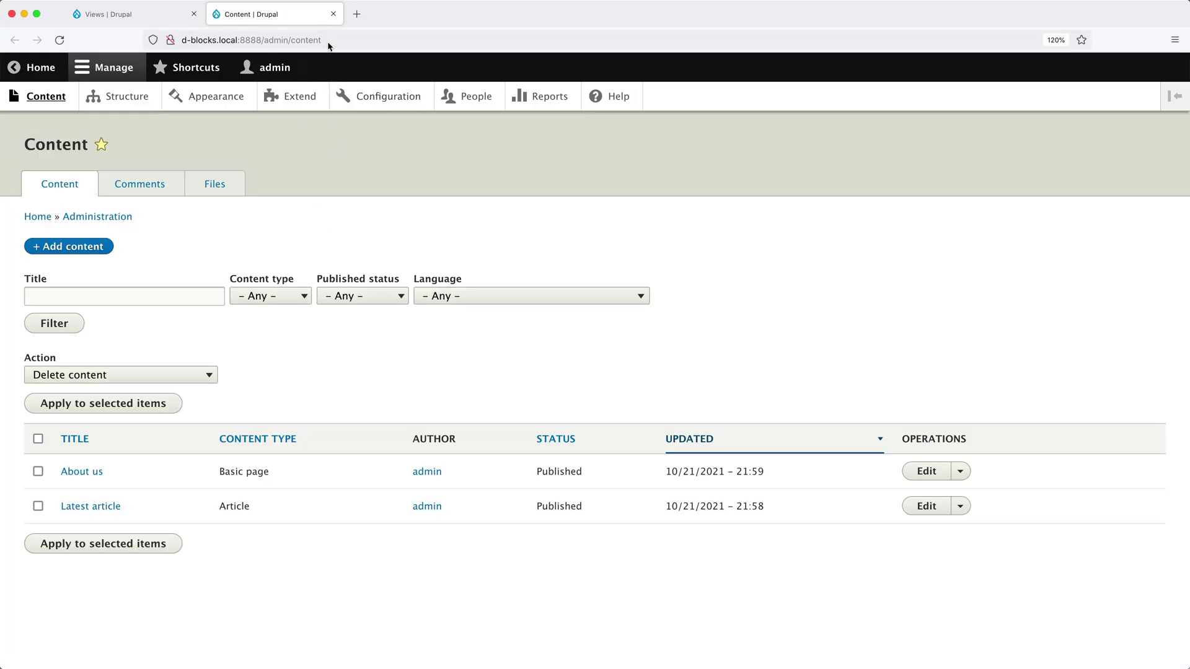
click(333, 13)
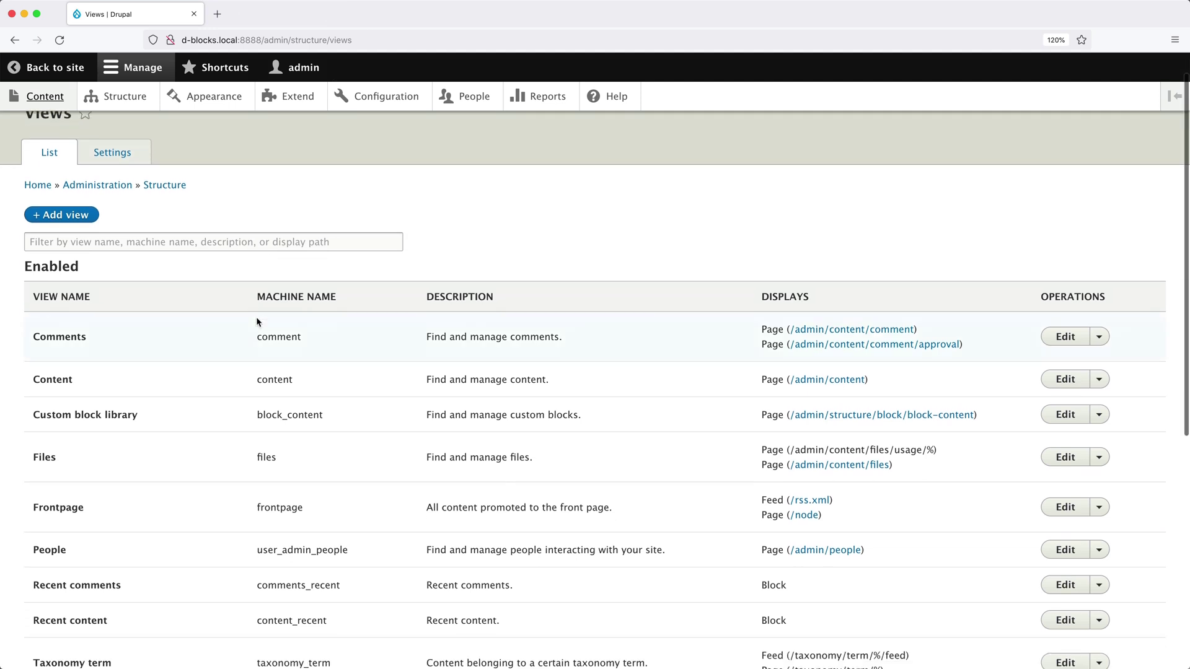
scroll(247, 322, down, 1)
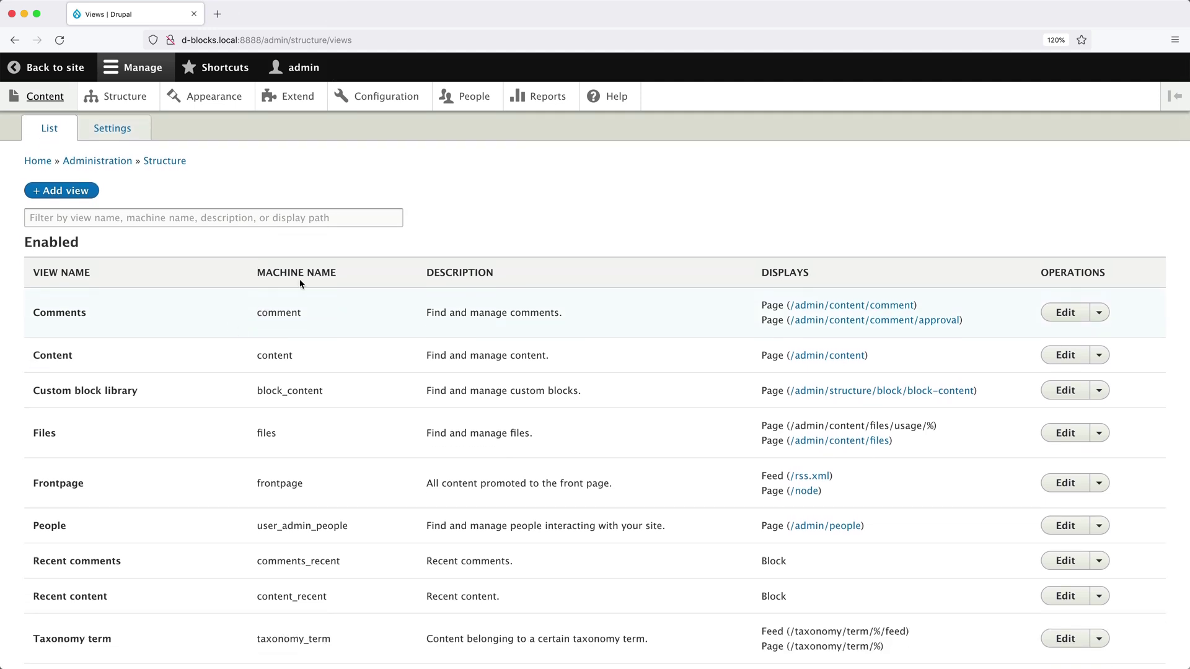
super+click(482, 100)
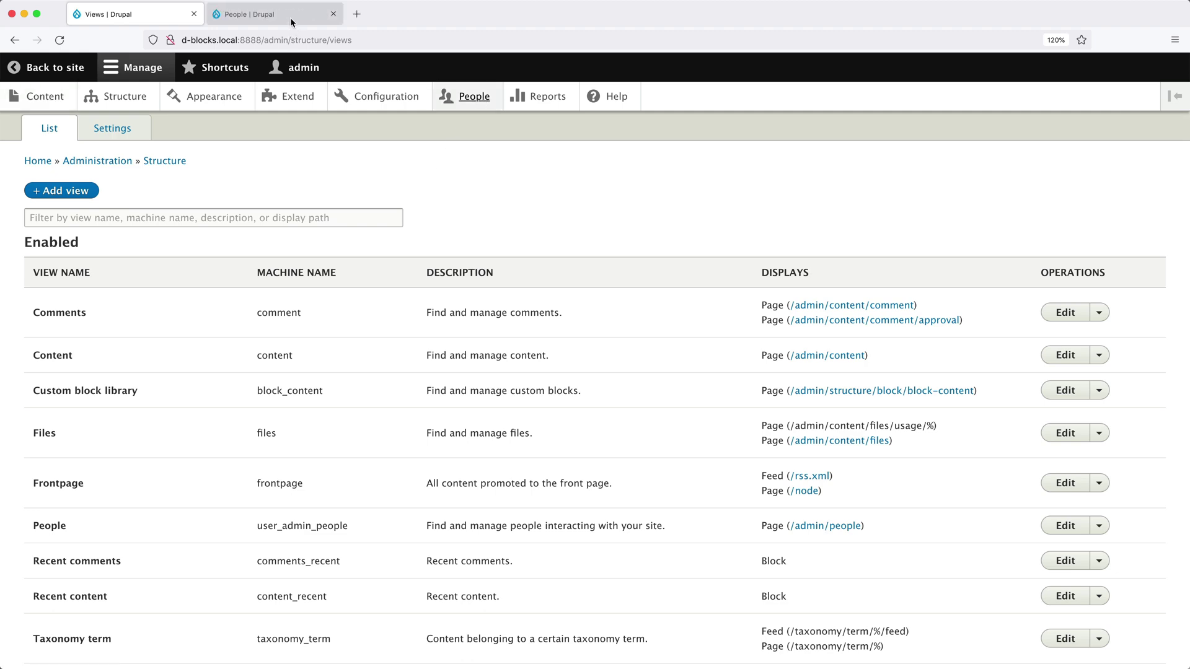
click(290, 17)
click(334, 14)
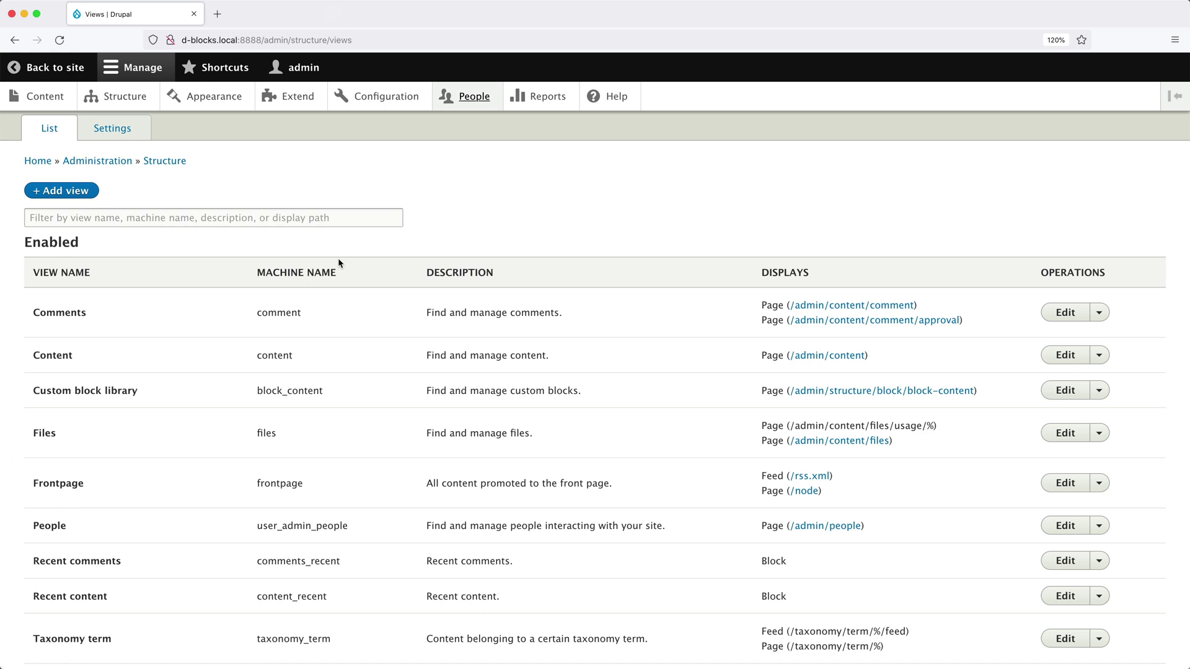
Step: Start adding a view and name it "Latest content"
scroll(339, 273, down, 4)
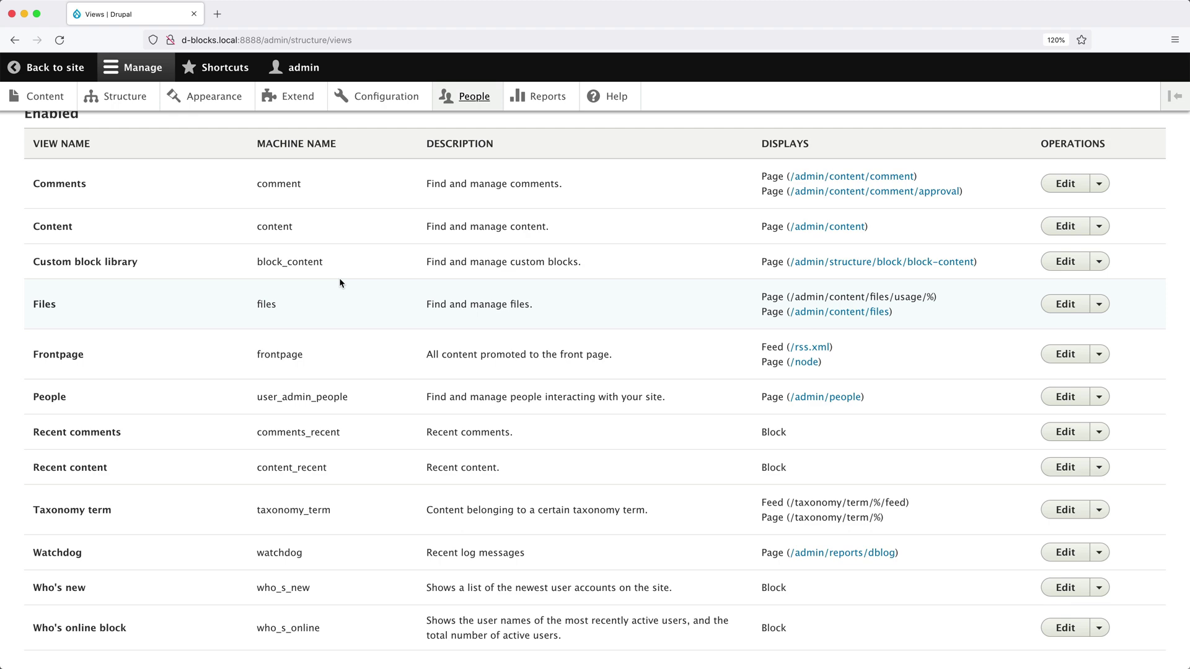
scroll(340, 283, up, 3)
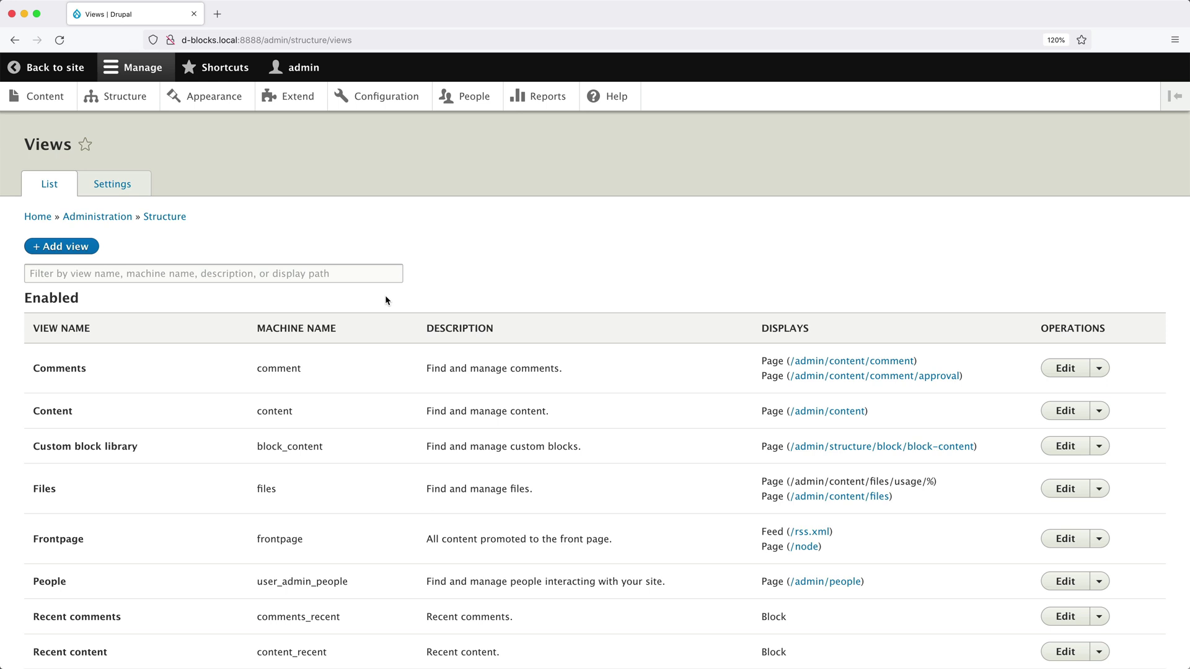
click(79, 249)
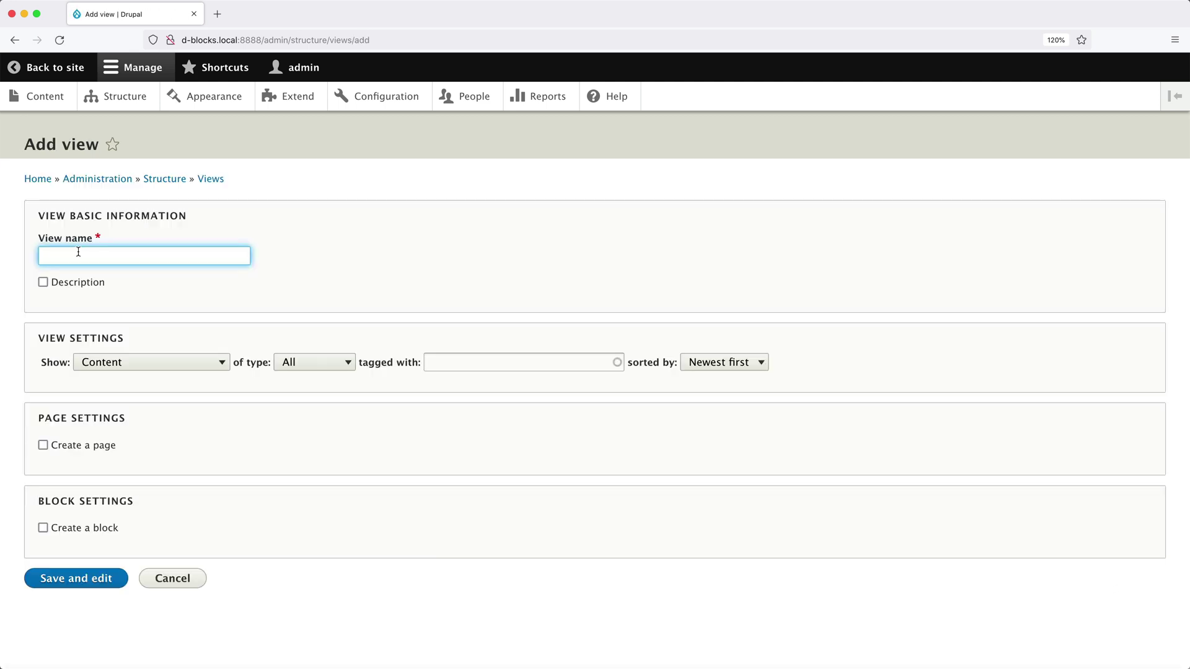
text(Latest content)
click(144, 333)
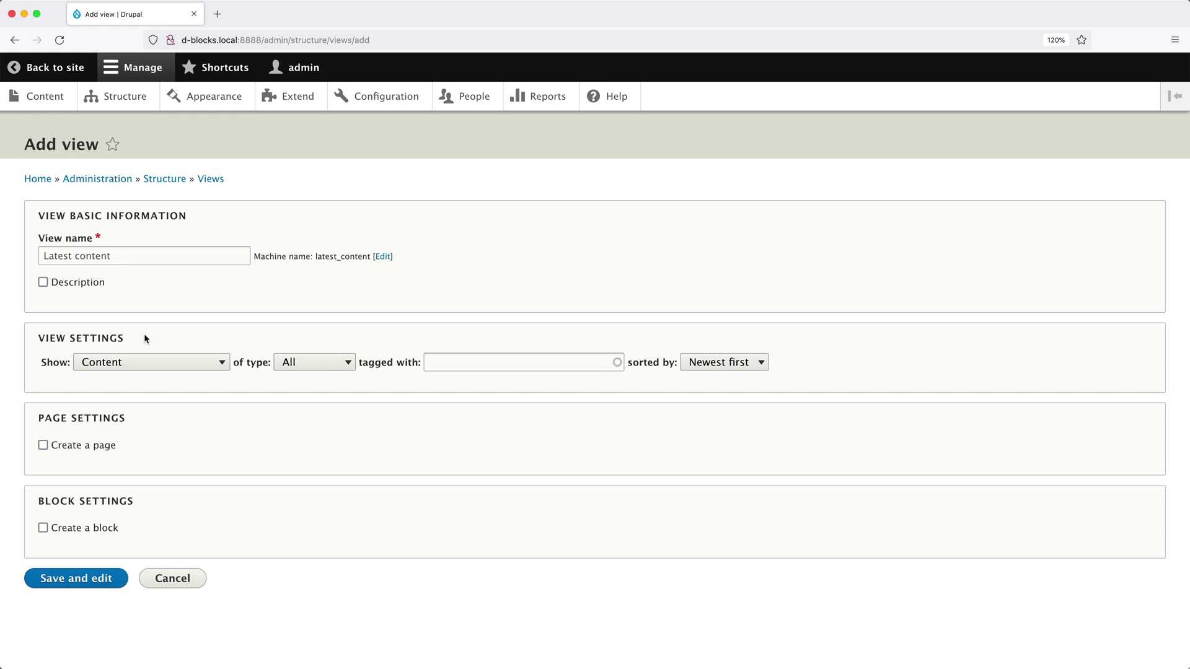
Step: Set the view to show Content of type All, sorted by Newest first
click(147, 368)
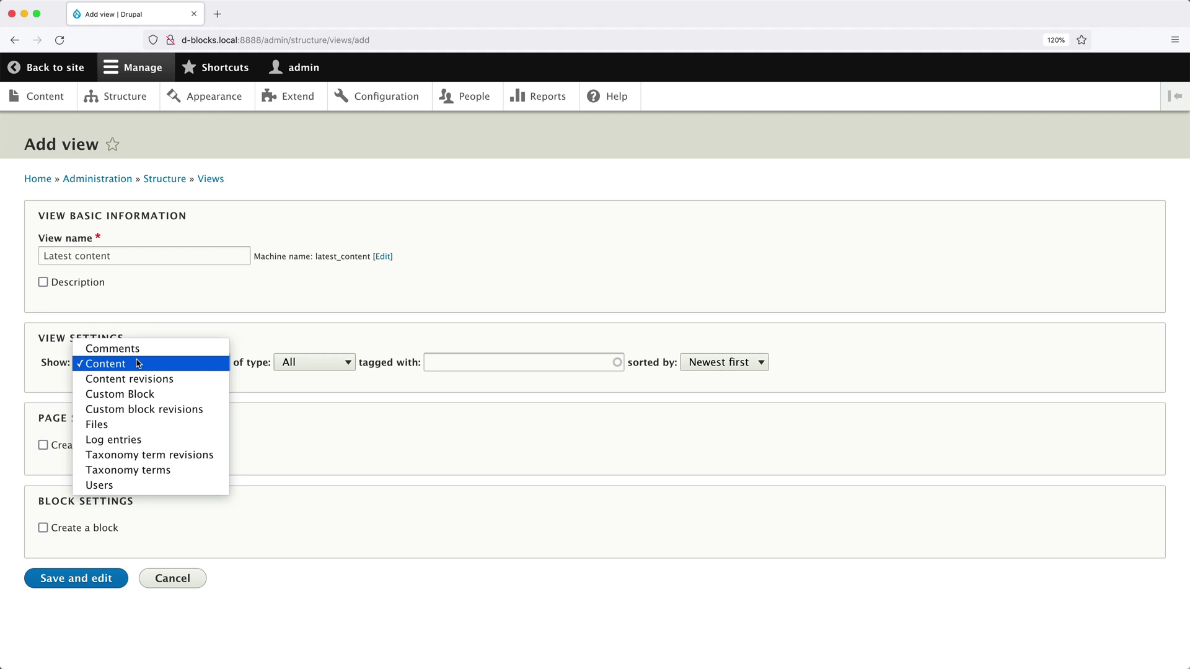
click(138, 364)
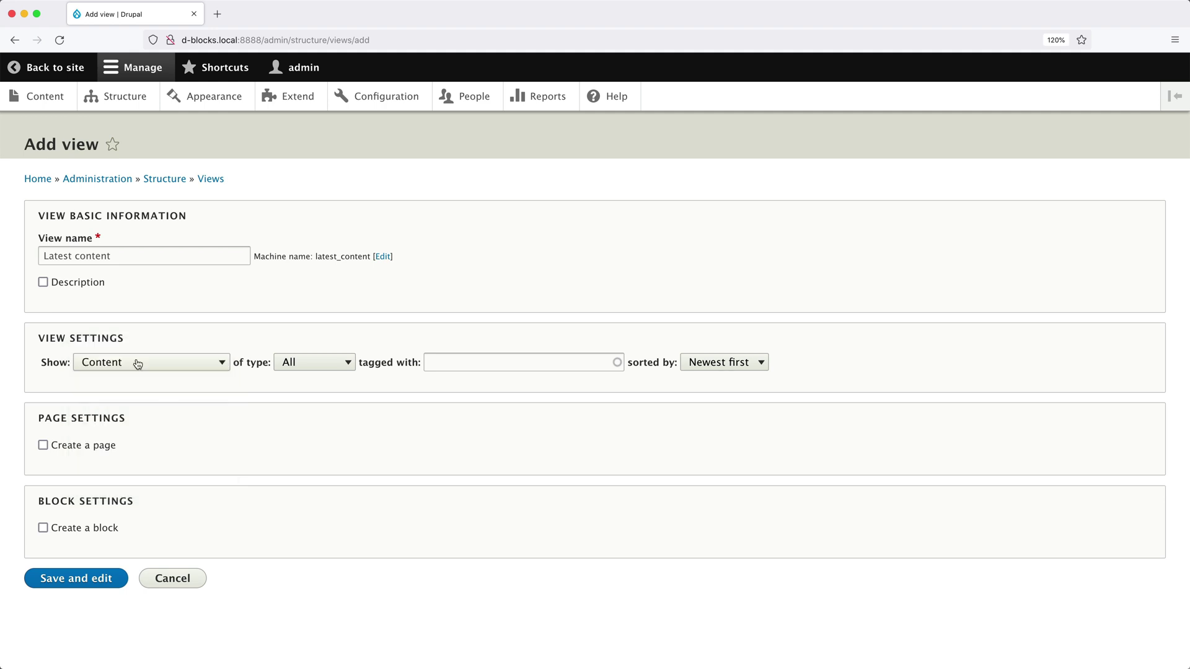
click(308, 366)
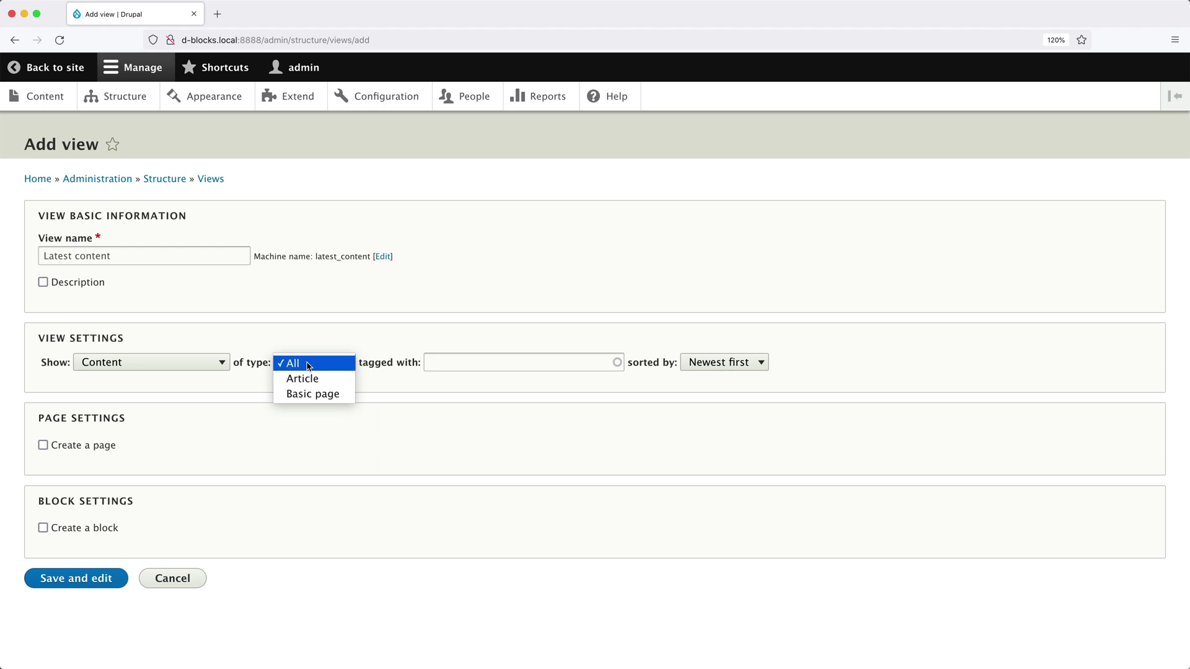
click(308, 364)
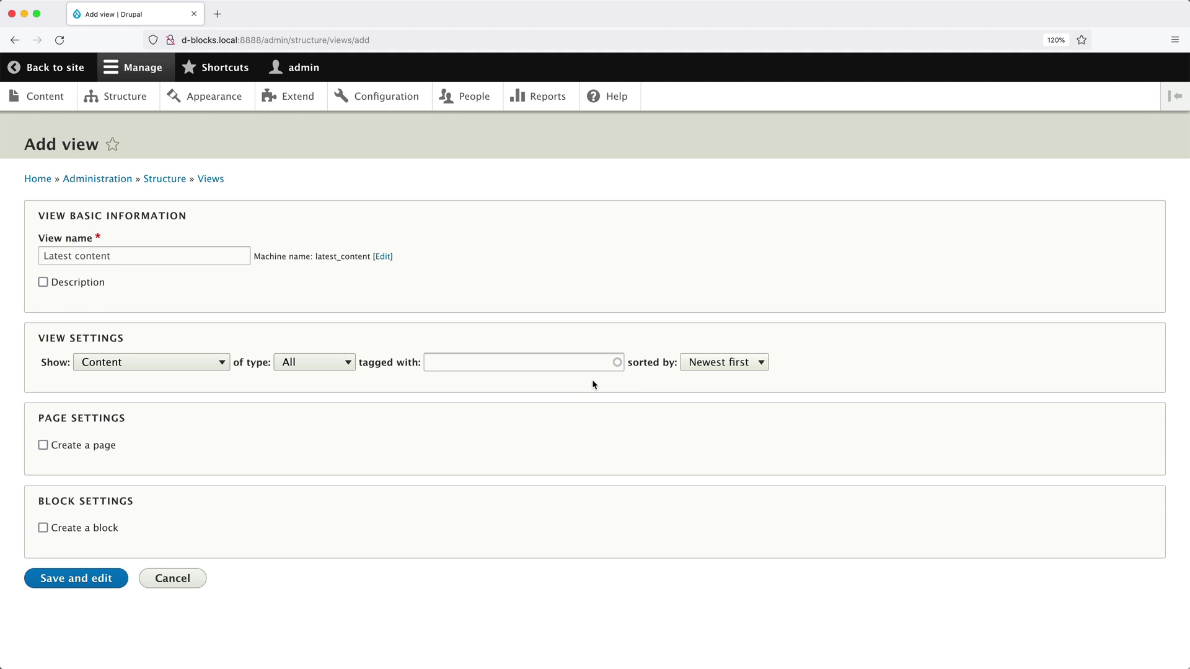
click(737, 362)
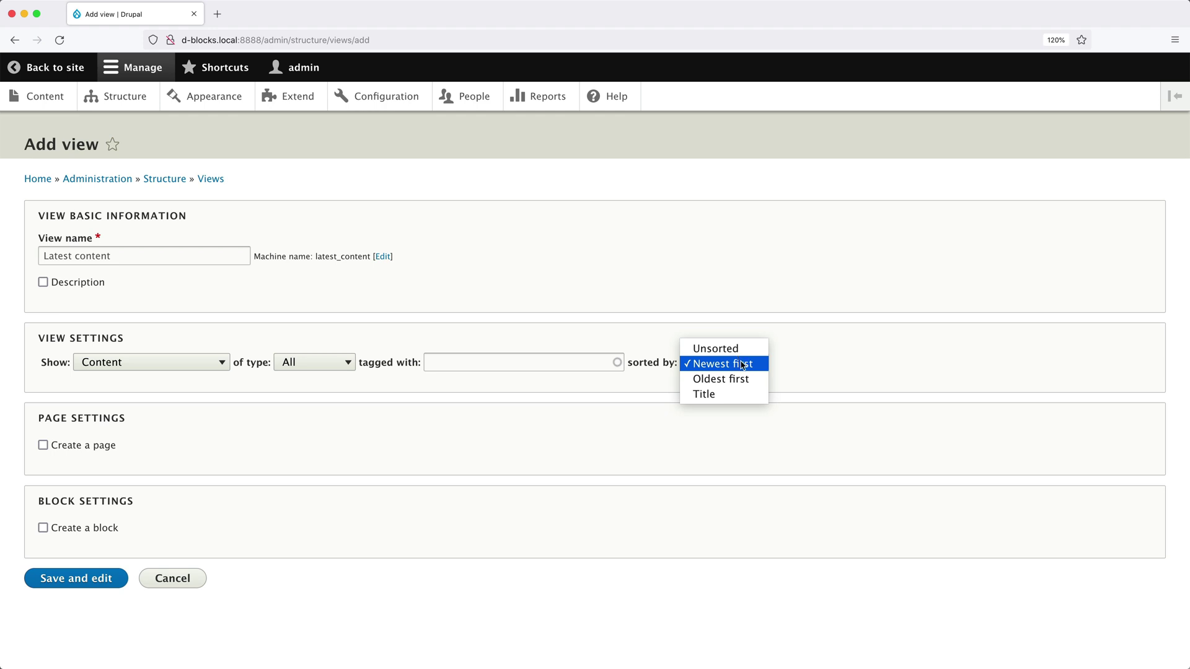
click(741, 364)
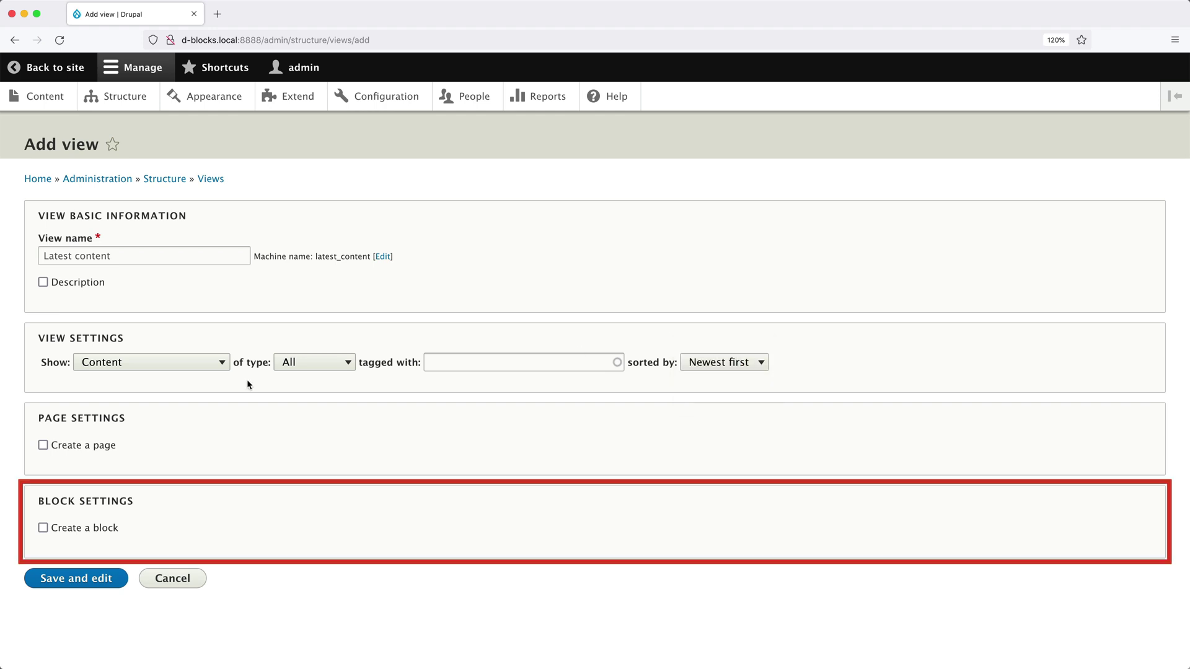
Step: Enable creating a block for the view, and save the view to continue editing it
click(106, 529)
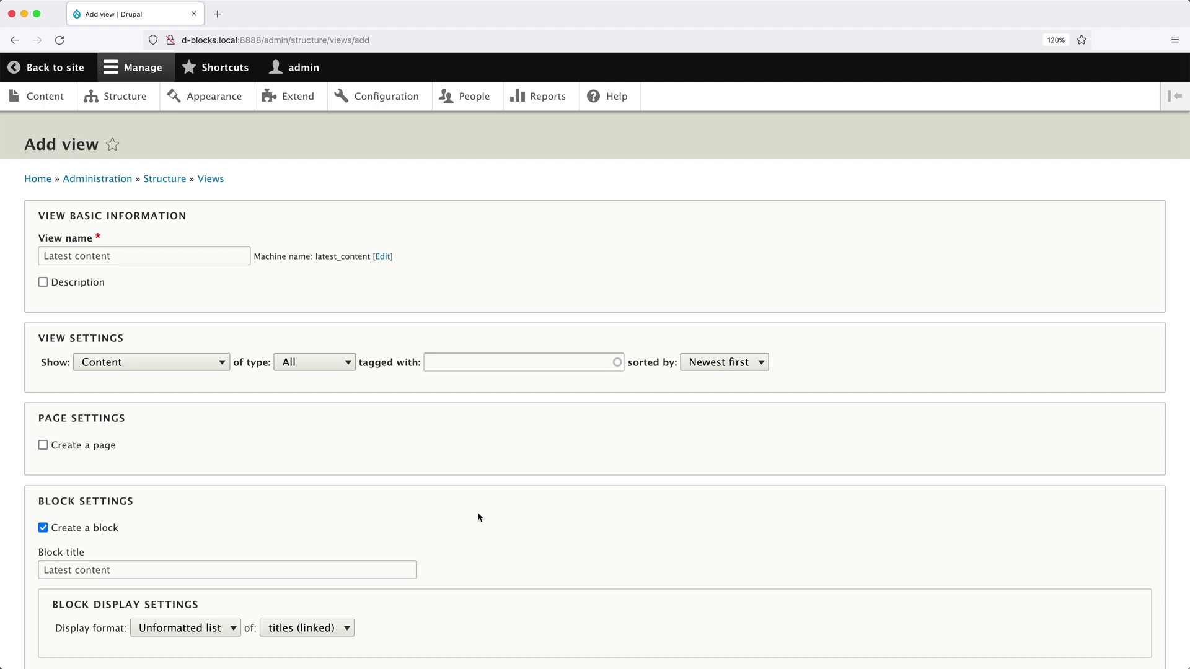
scroll(478, 514, down, 3)
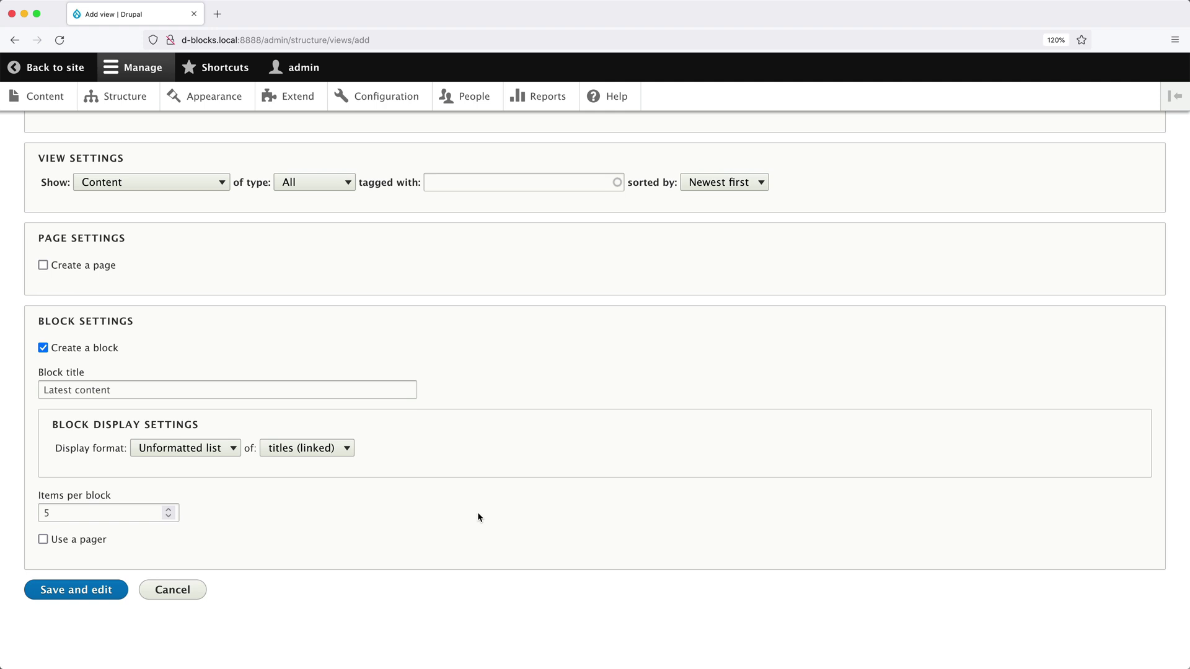
click(64, 597)
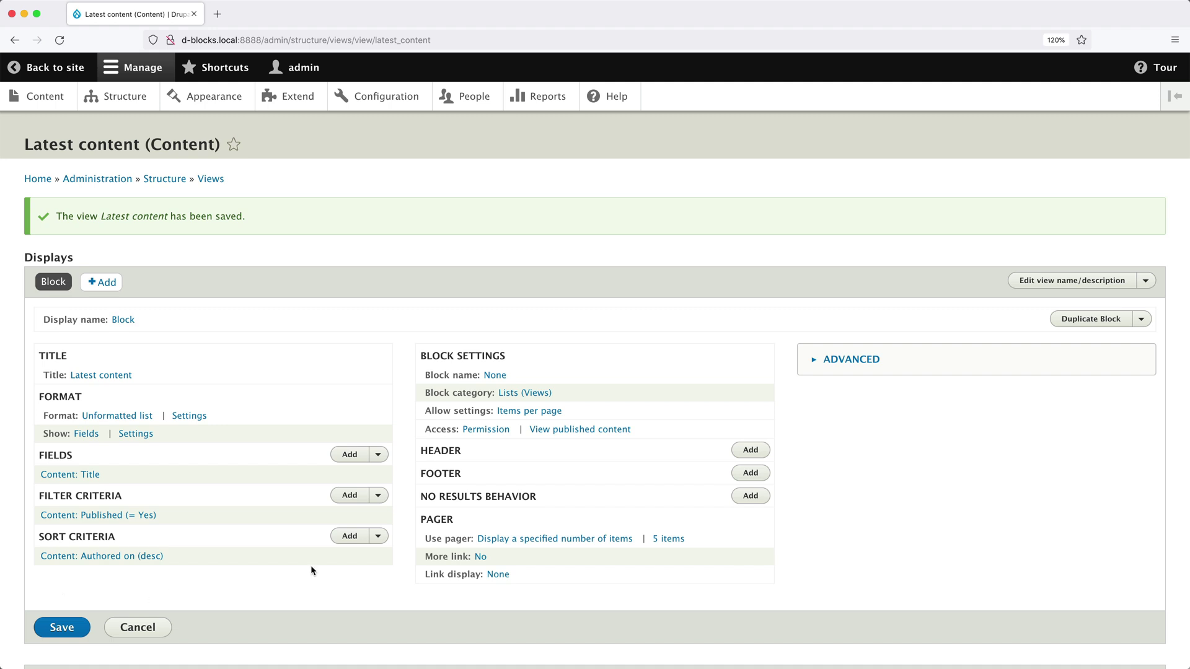
Step: Examine the view's Advanced settings, the area below the settings, and the display types that can be added
click(871, 367)
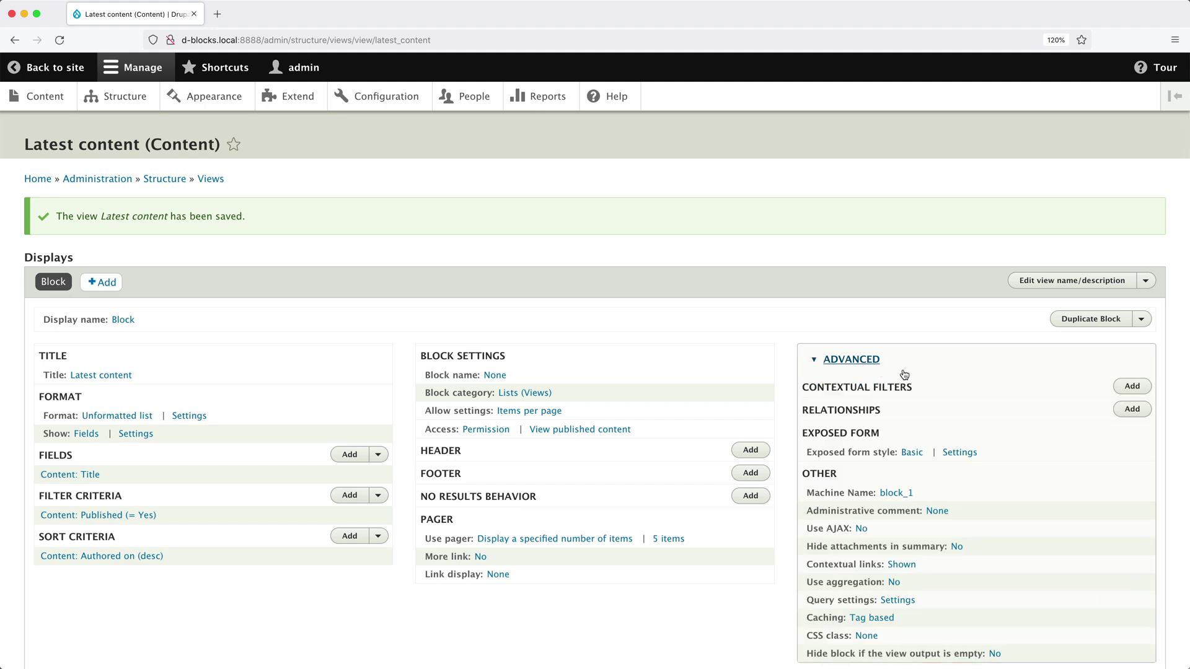
click(903, 372)
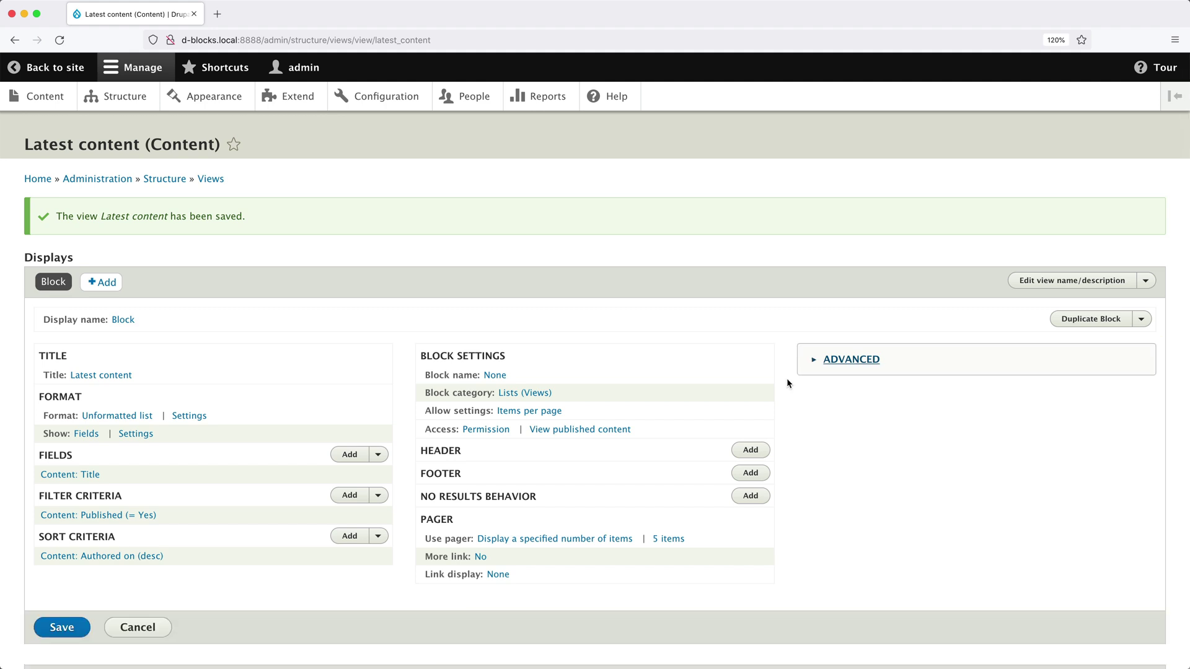
scroll(787, 380, down, 5)
click(109, 283)
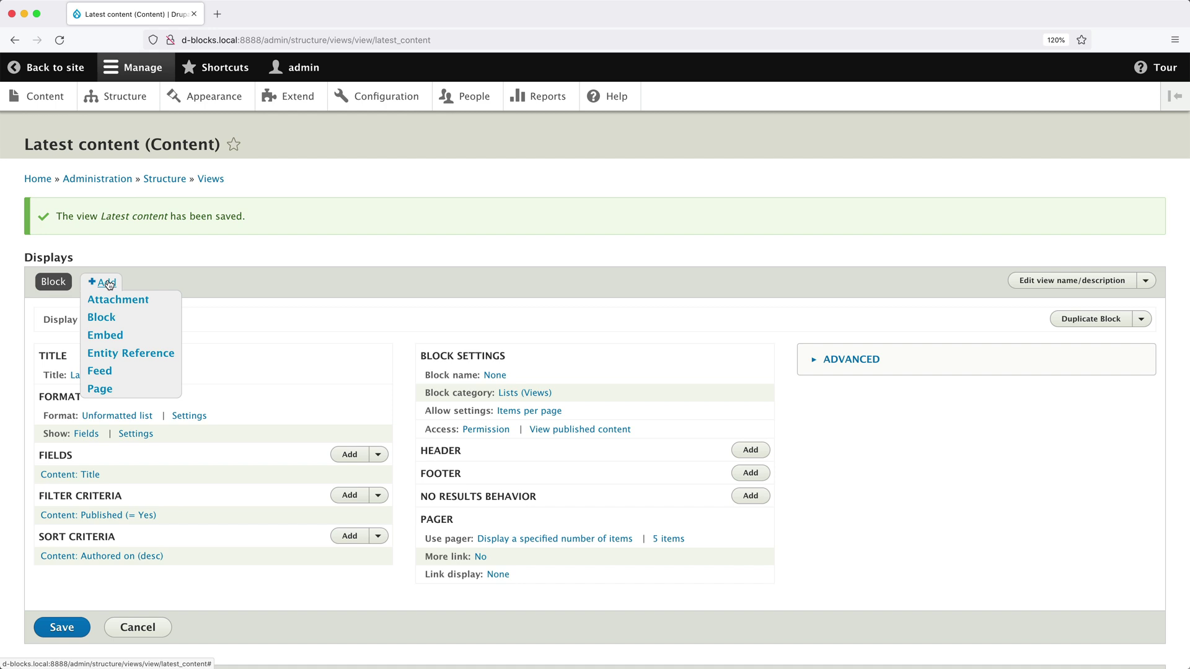
click(116, 316)
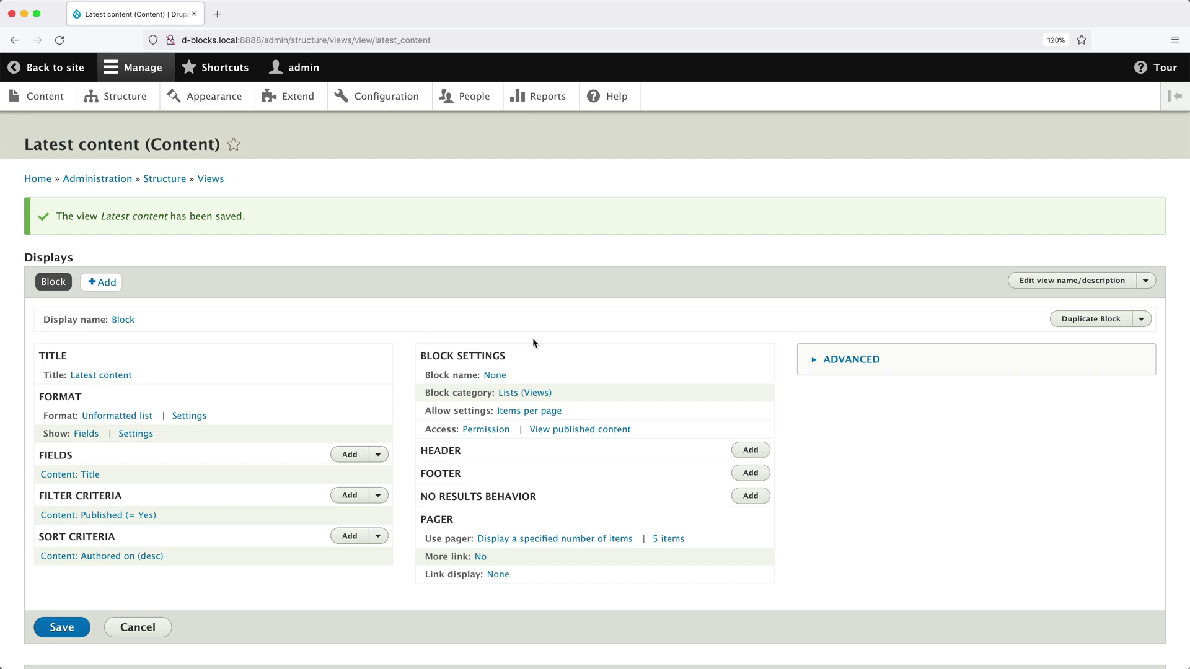
Step: Review the block display's admin description and block category settings, closing each dialog
click(494, 375)
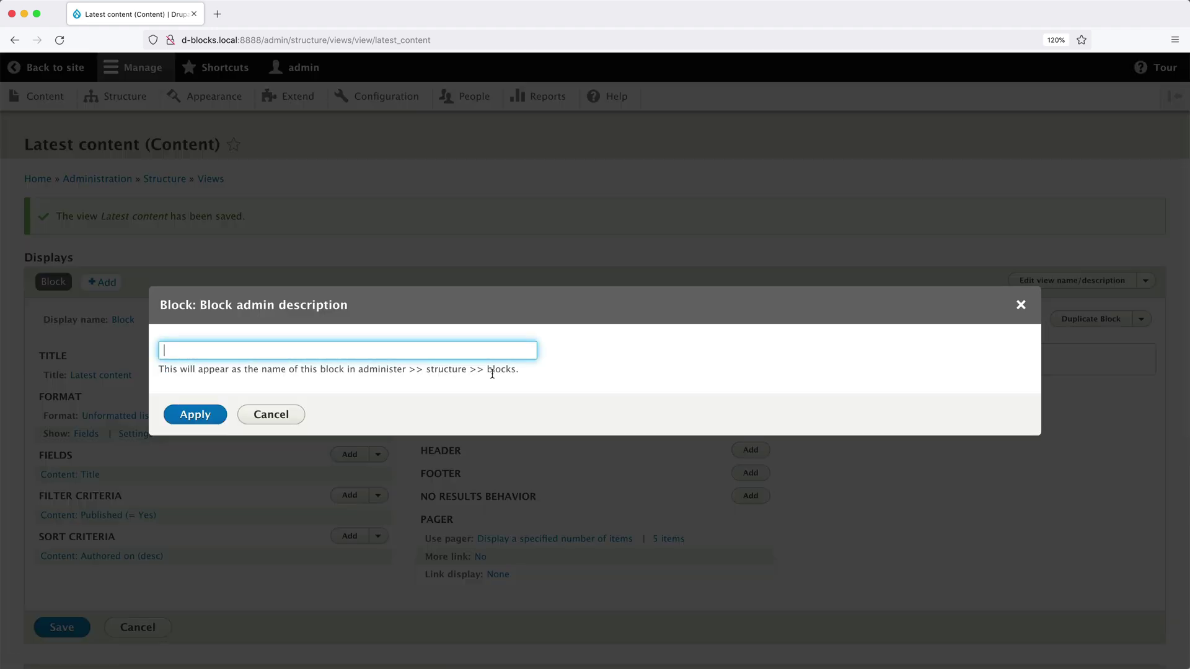
click(1020, 304)
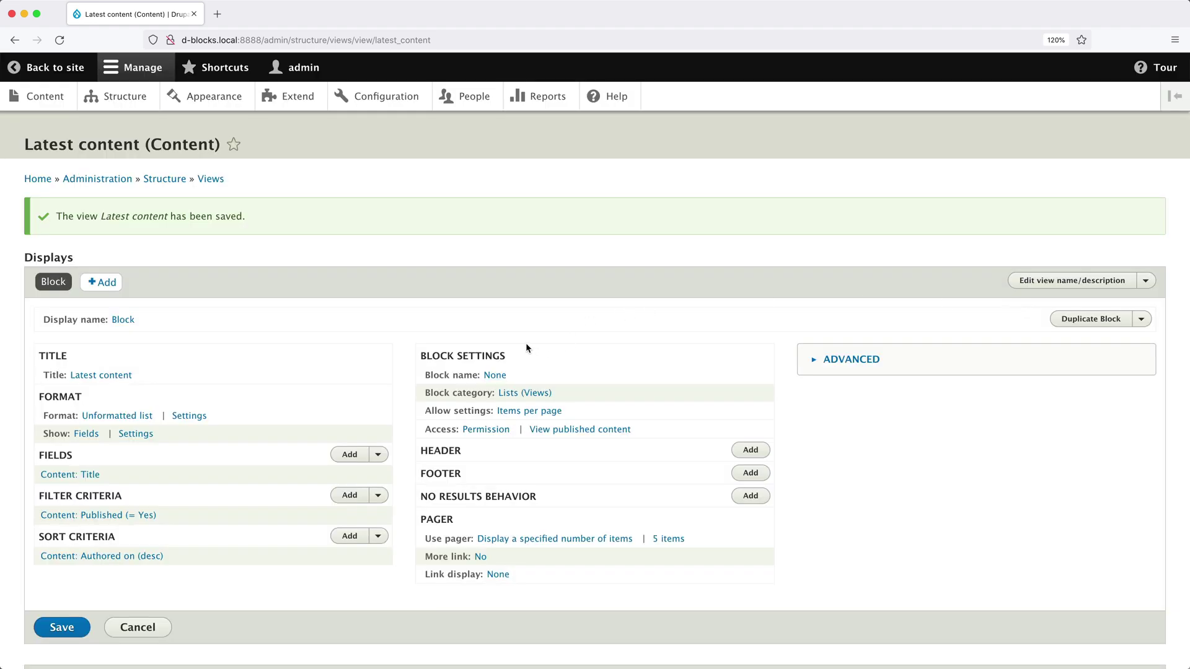
click(524, 393)
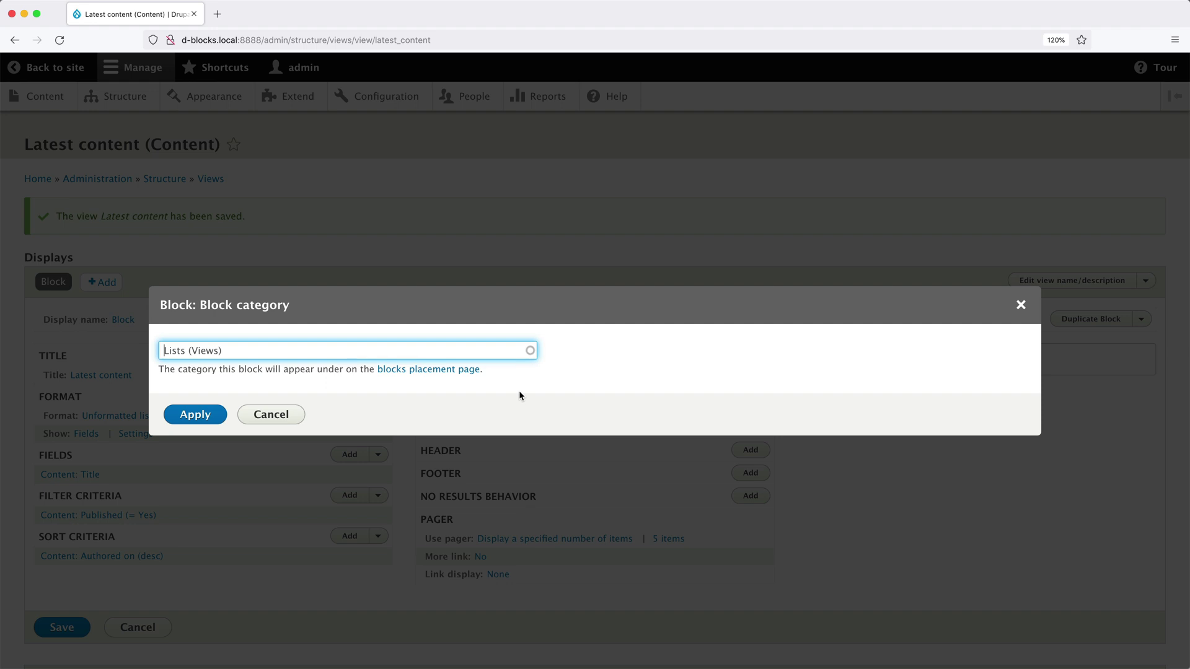
key(Return)
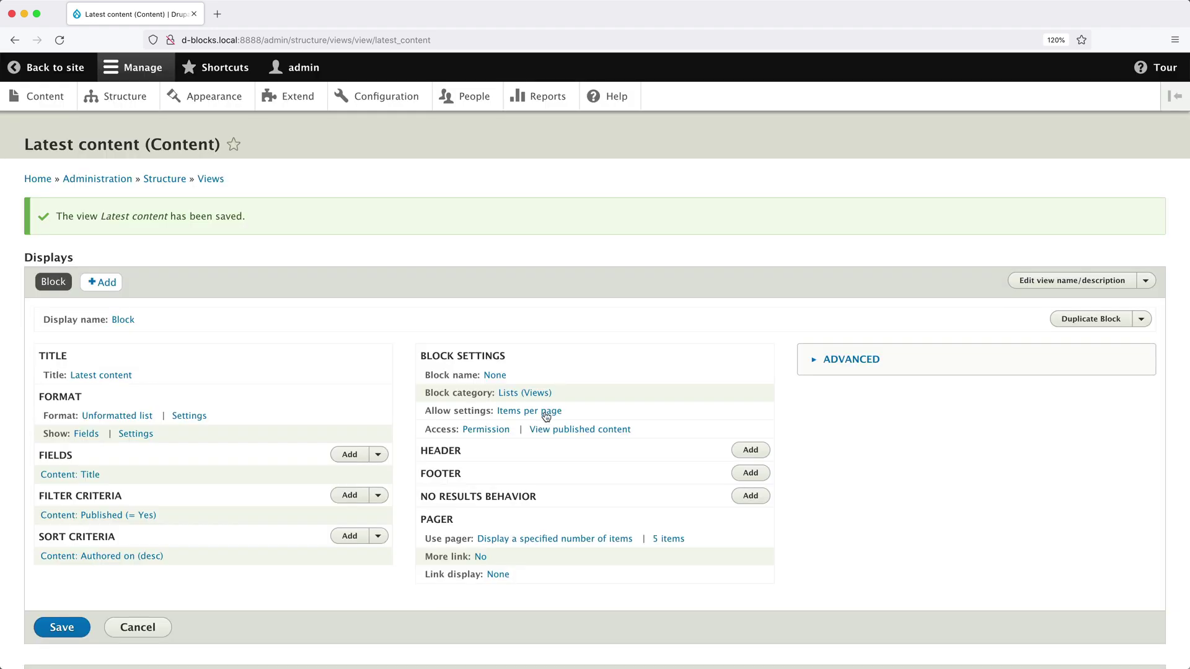
Step: Review the block display's allowed configuration settings and its pager options, closing each dialog without changes
click(545, 412)
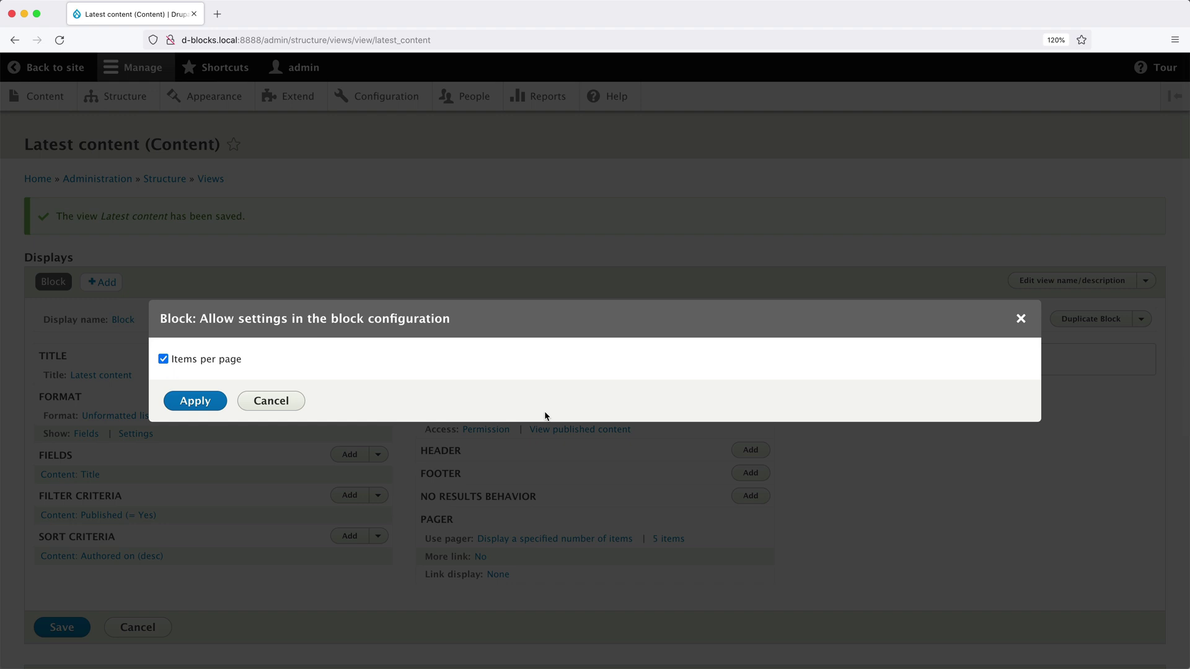
click(1021, 319)
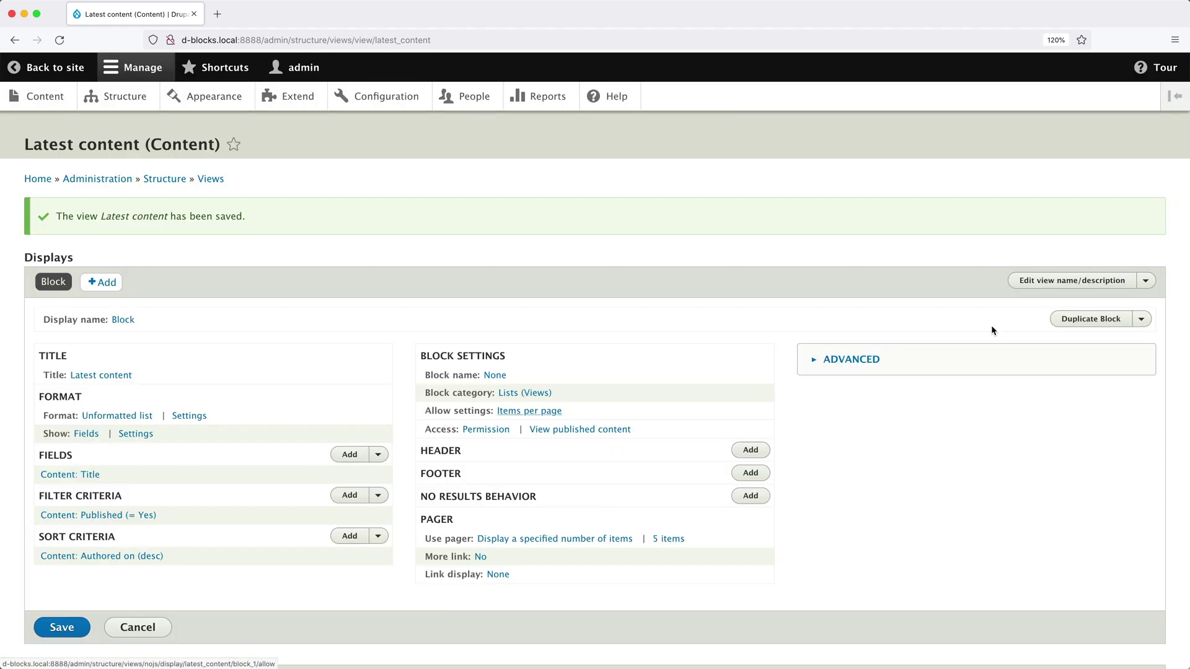
click(669, 539)
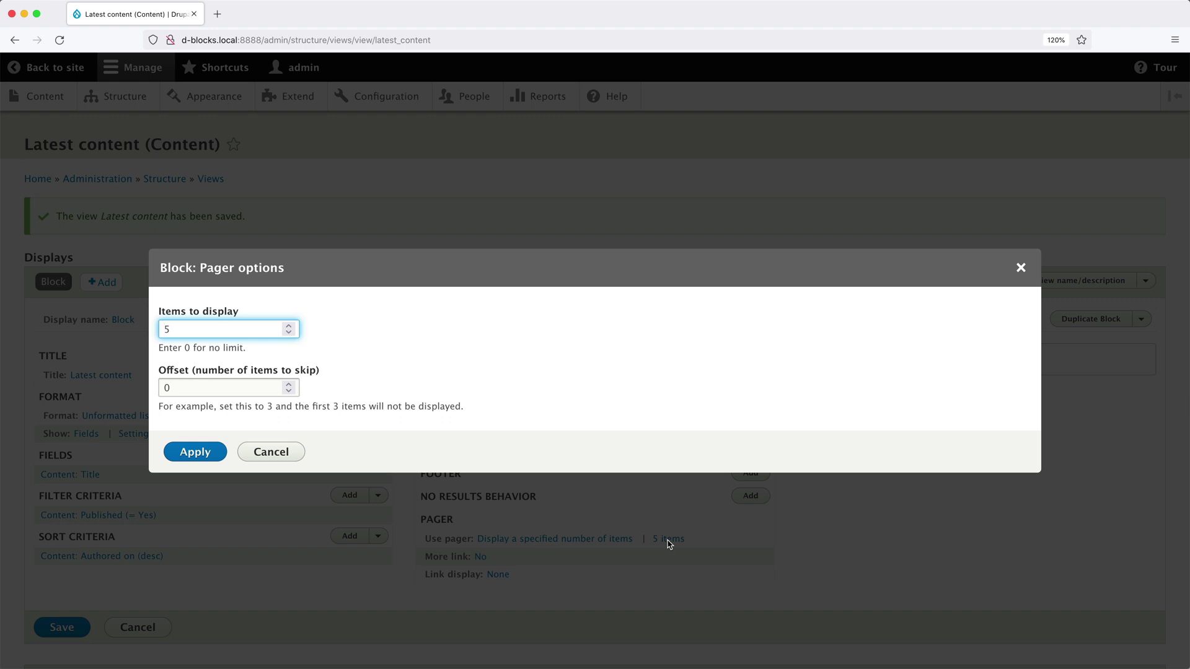
key(Escape)
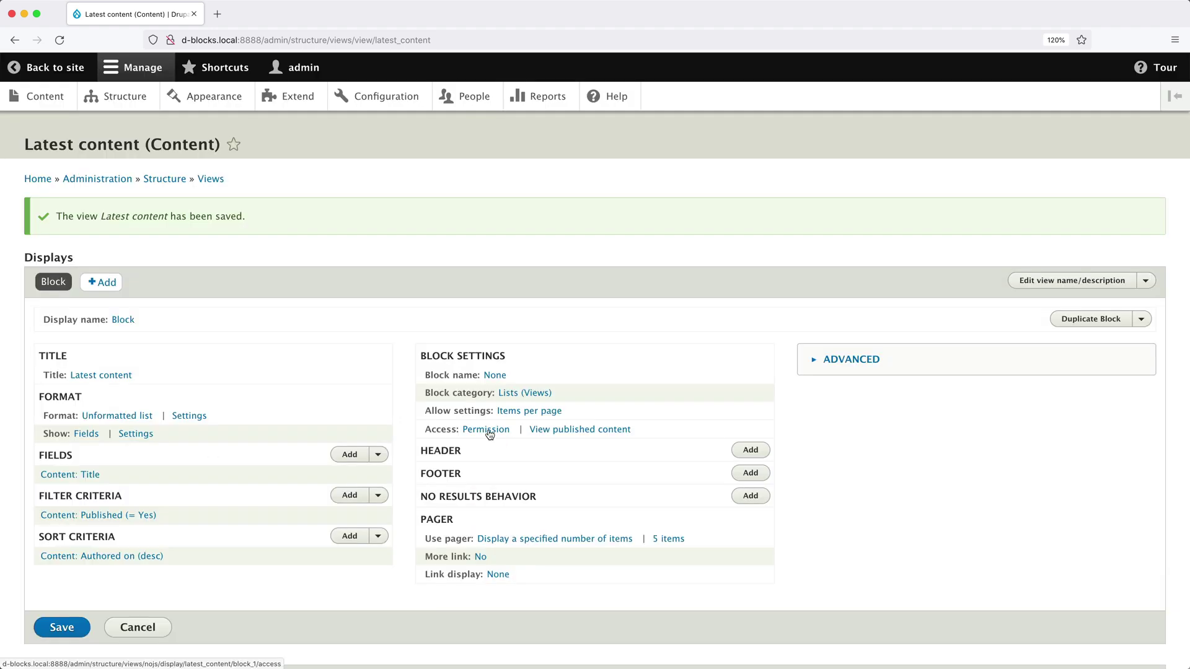
Step: Apply Permission as the block's access restriction, with View published content as the required permission
click(489, 434)
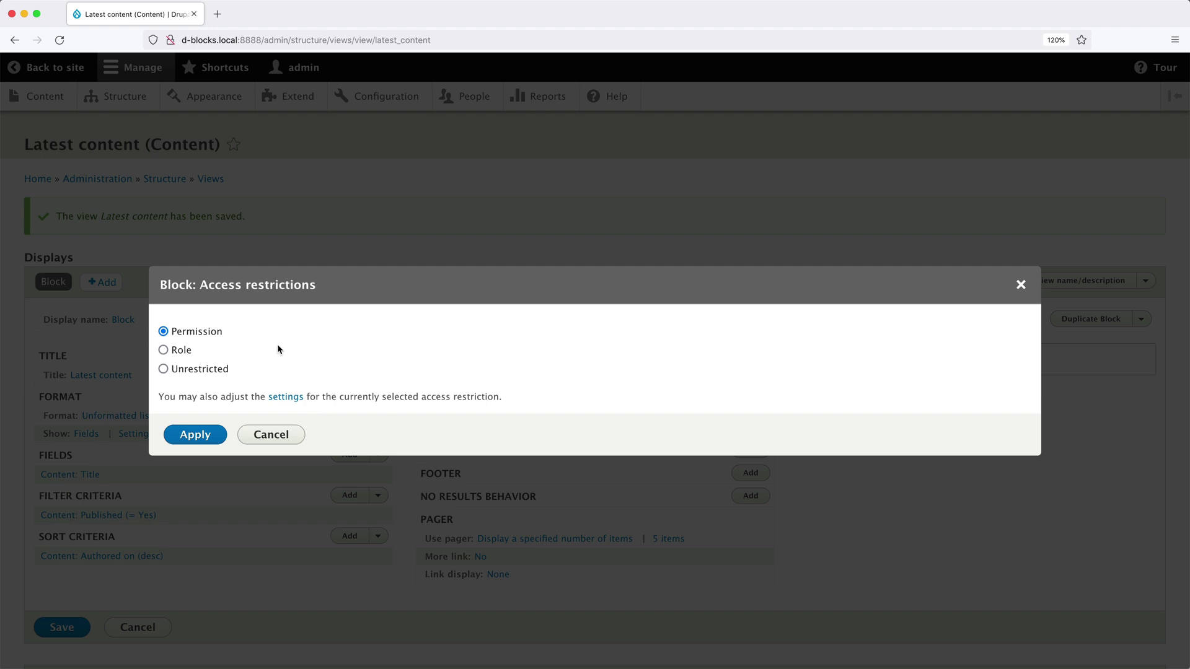
click(195, 434)
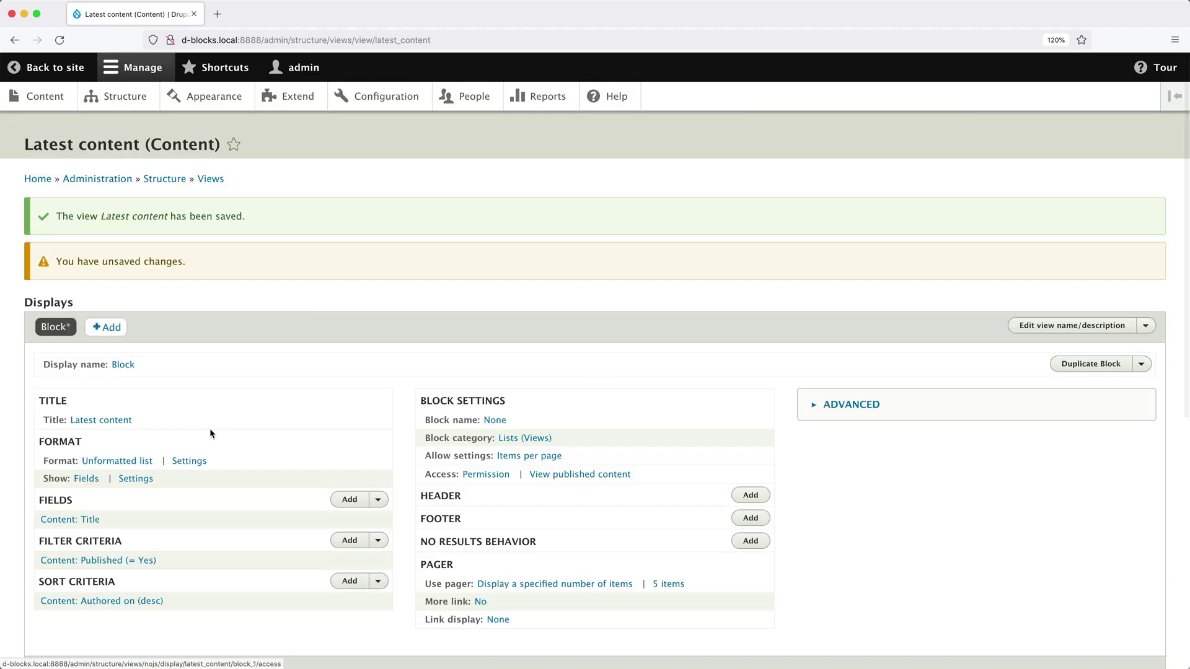
click(594, 478)
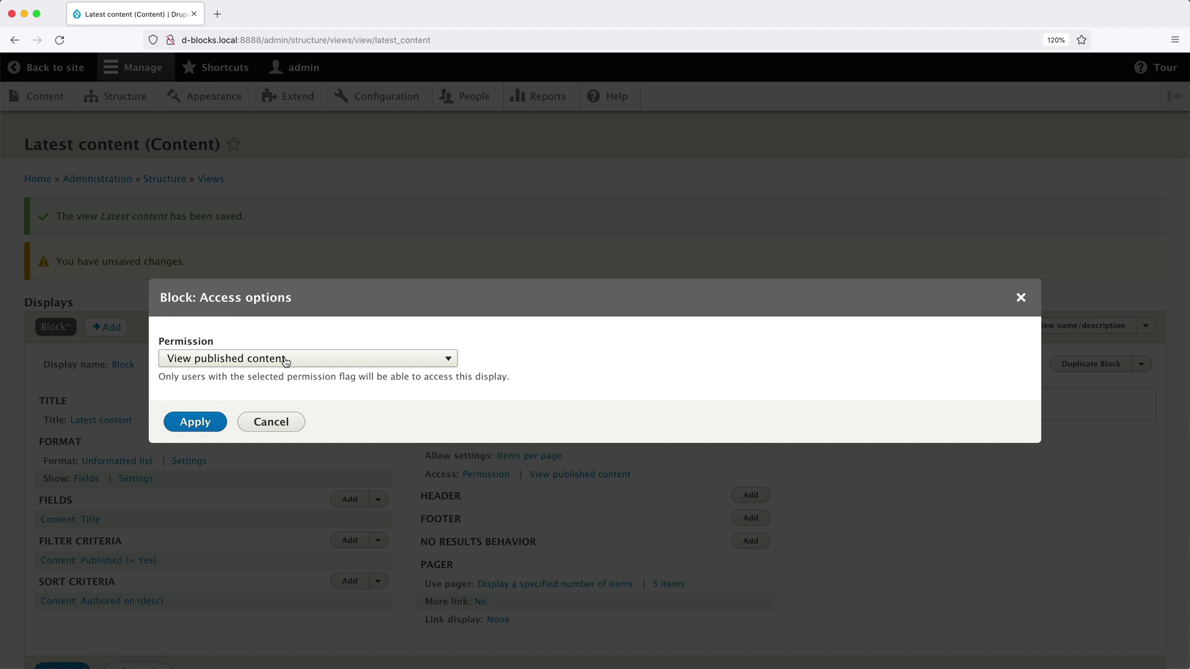
click(217, 428)
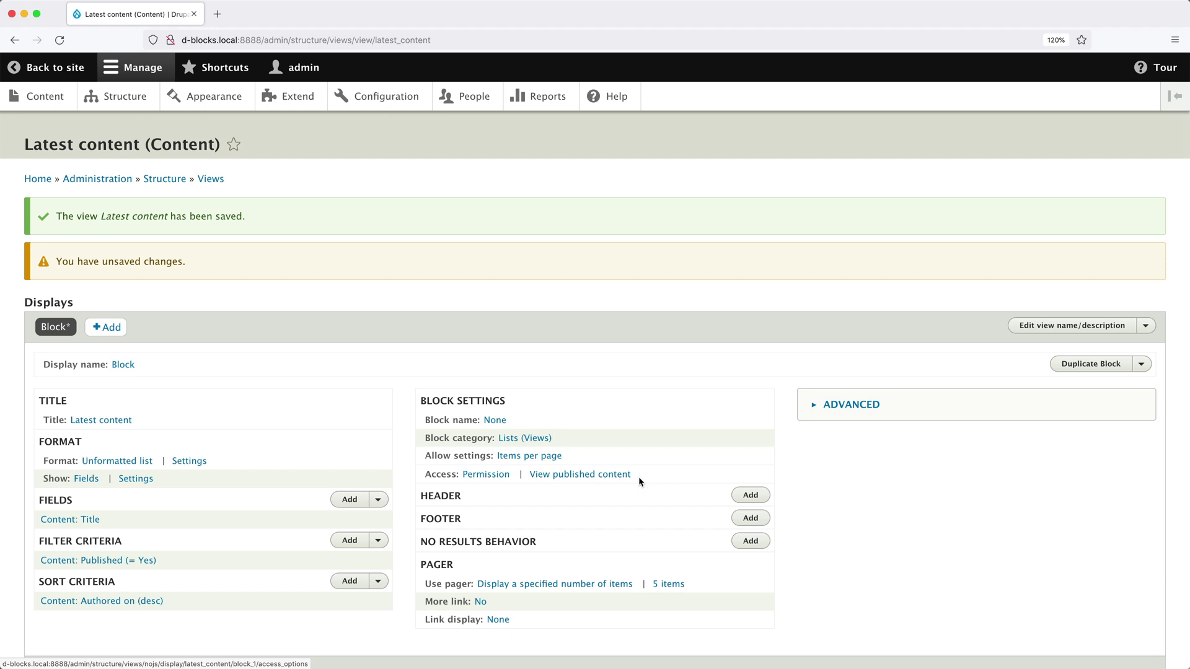
Step: Check the view's preview, and add the Authored on field from the Content category to the block display
scroll(577, 448, down, 5)
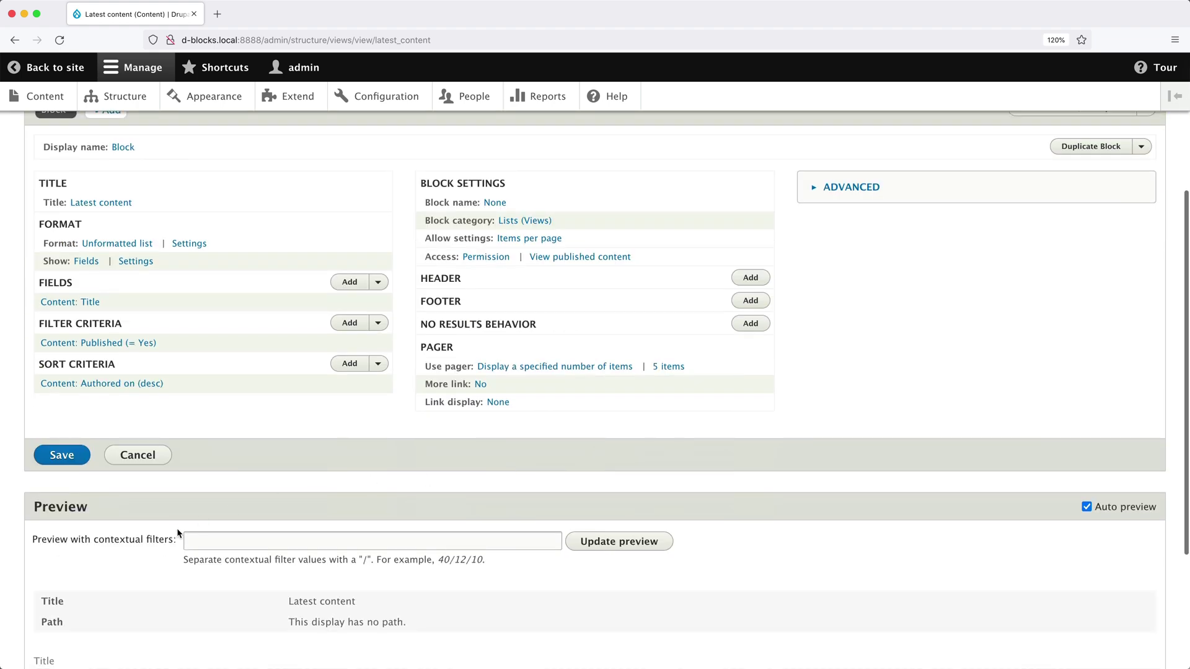
scroll(177, 528, down, 4)
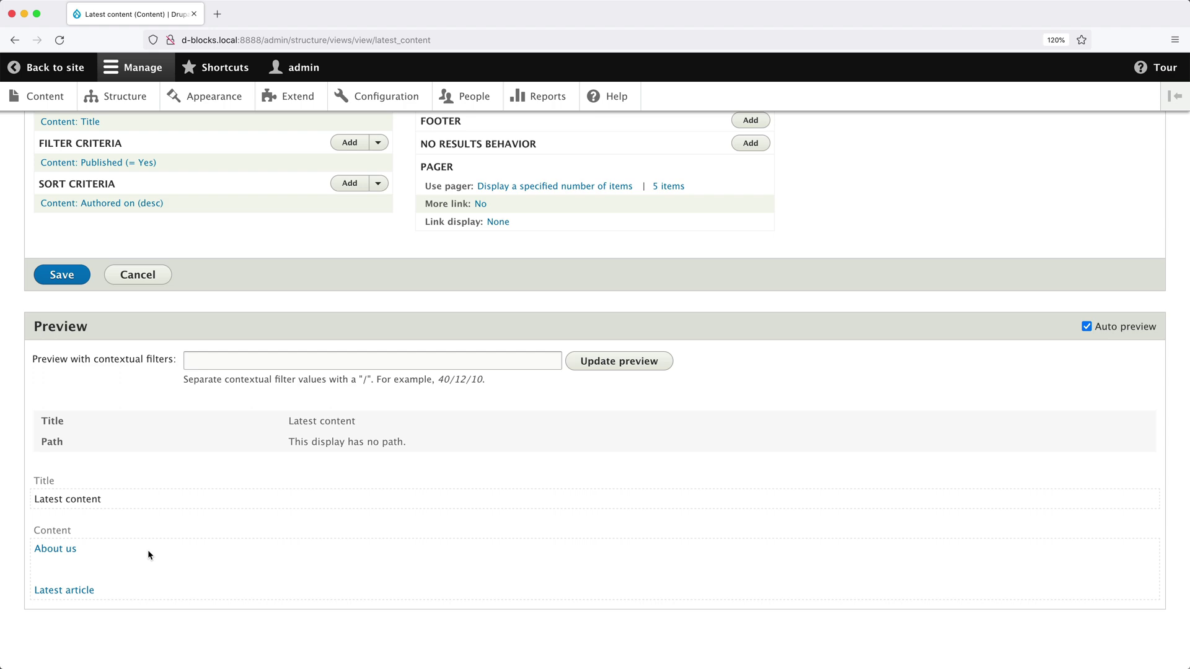
scroll(128, 592, up, 5)
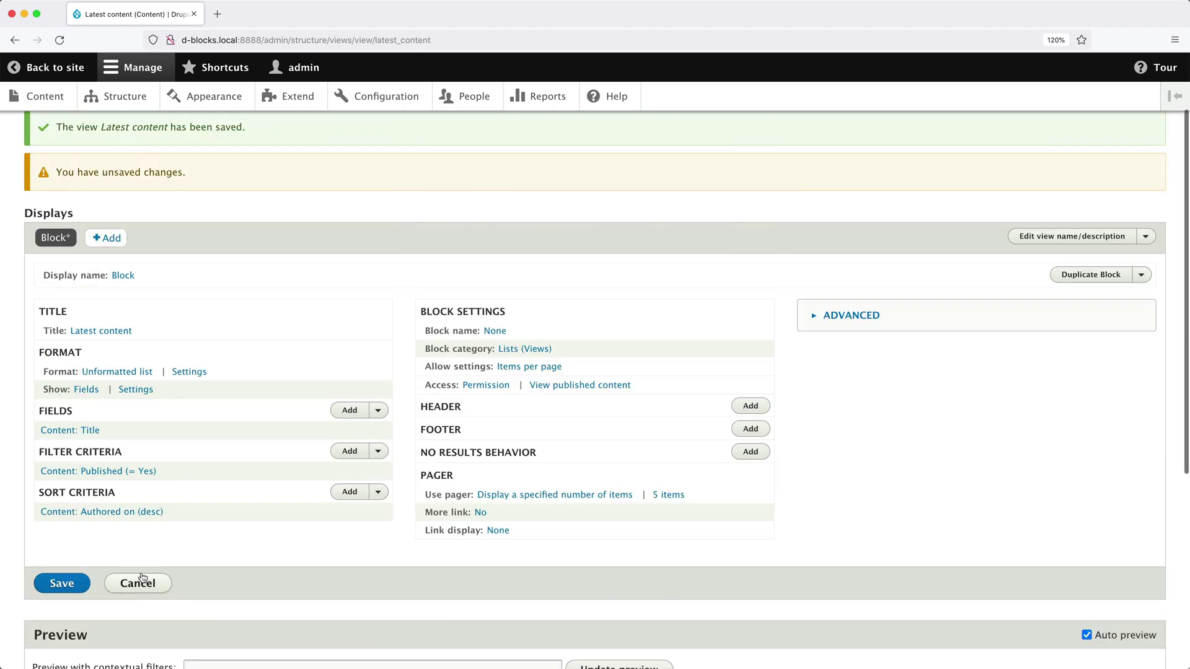
click(350, 410)
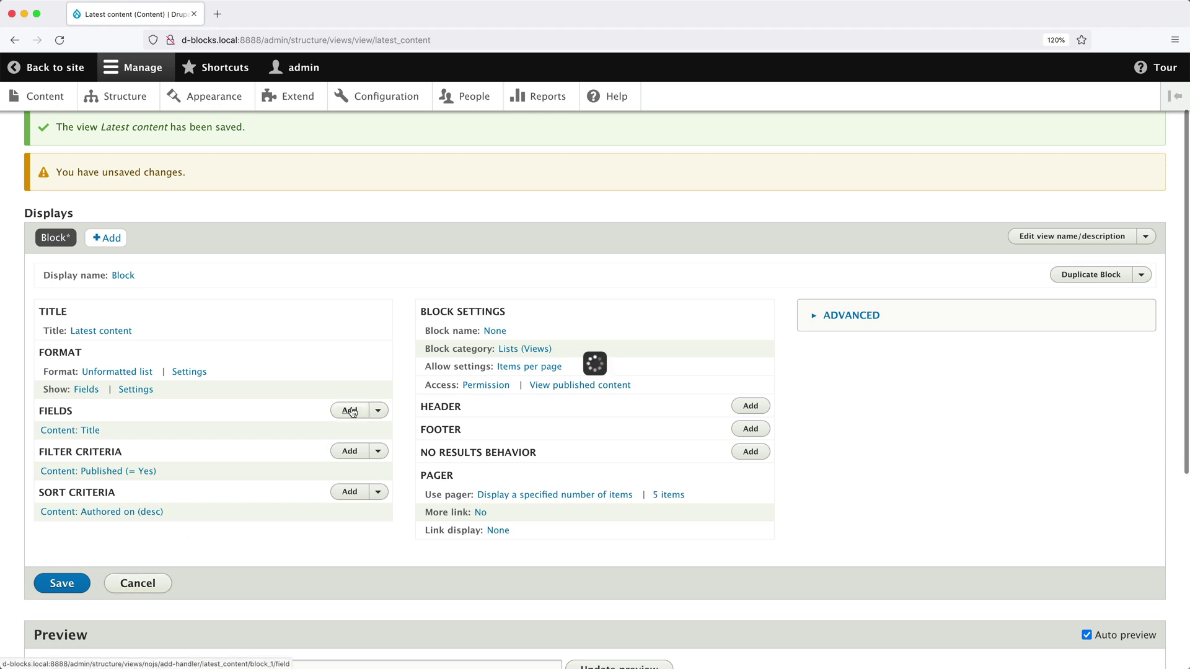
text(auth)
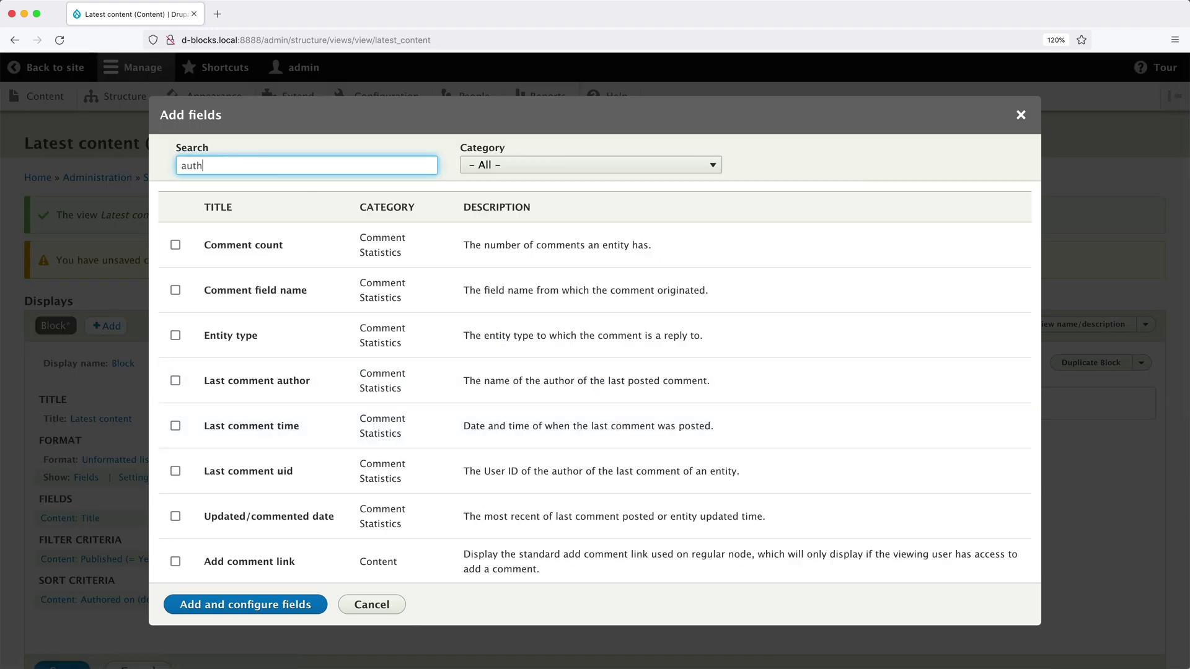
text(ored on)
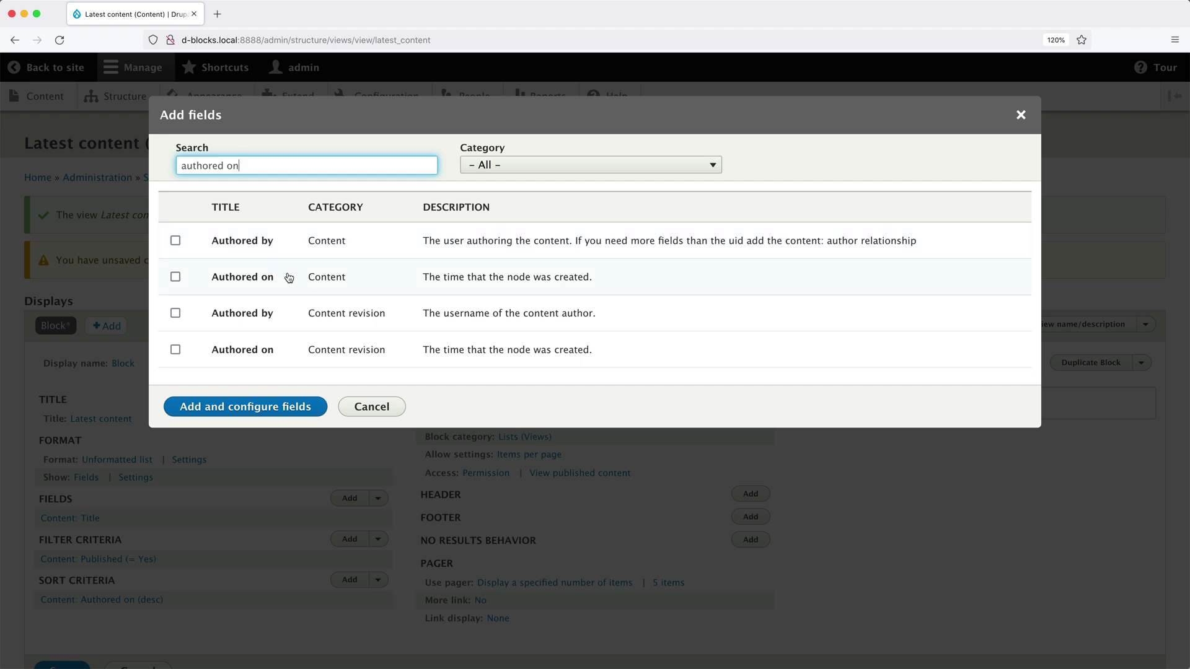
click(176, 278)
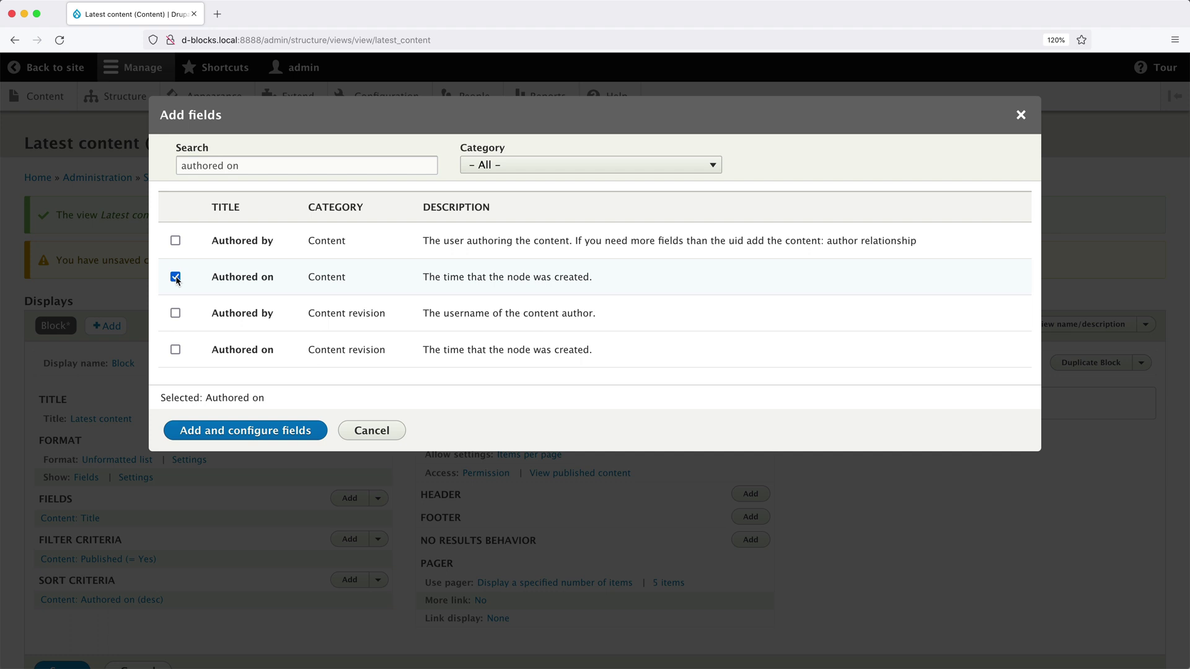
click(275, 433)
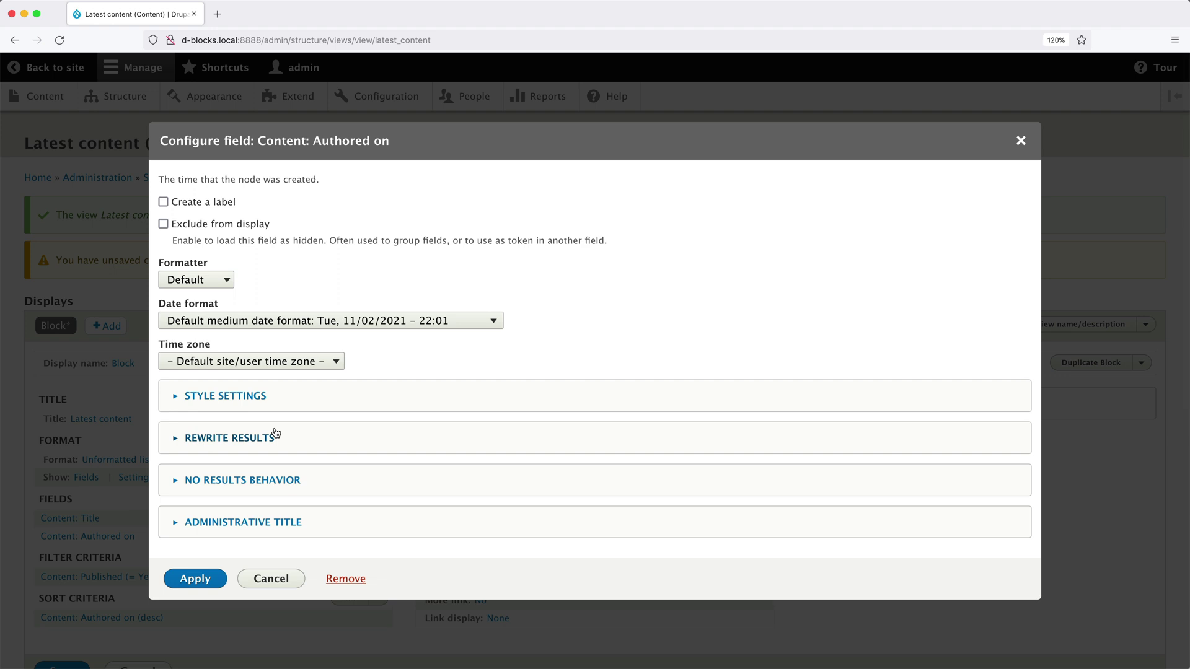
Step: Apply the Authored on field with the default medium date format, and check the dates in the preview
click(347, 322)
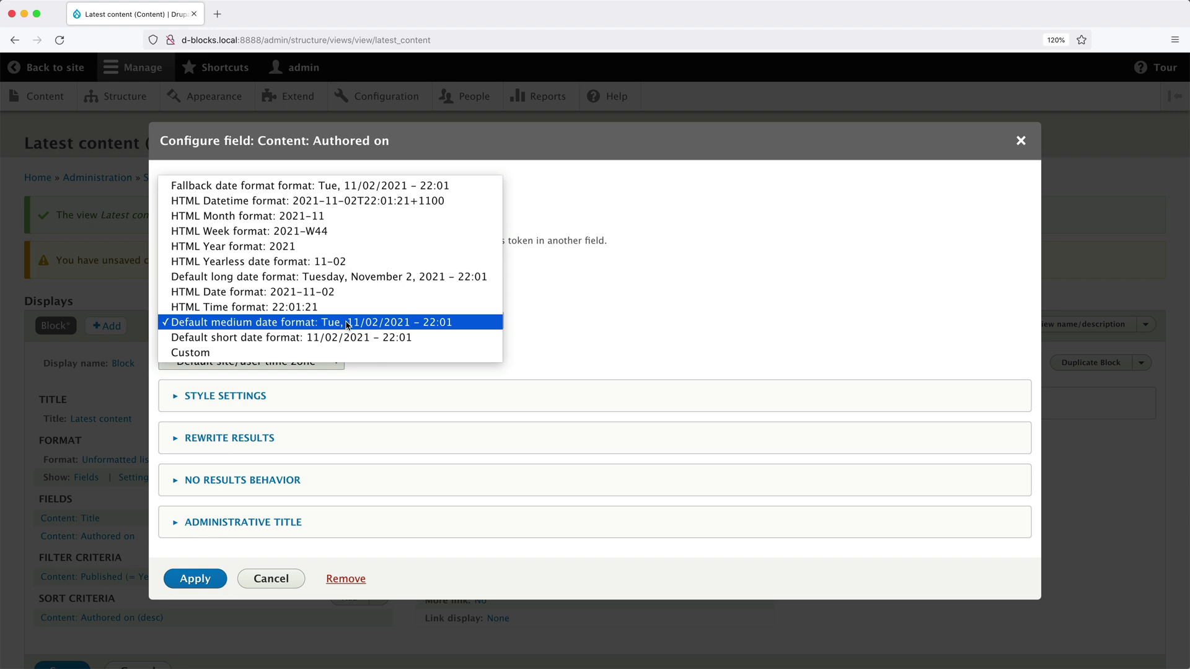
click(347, 322)
click(196, 585)
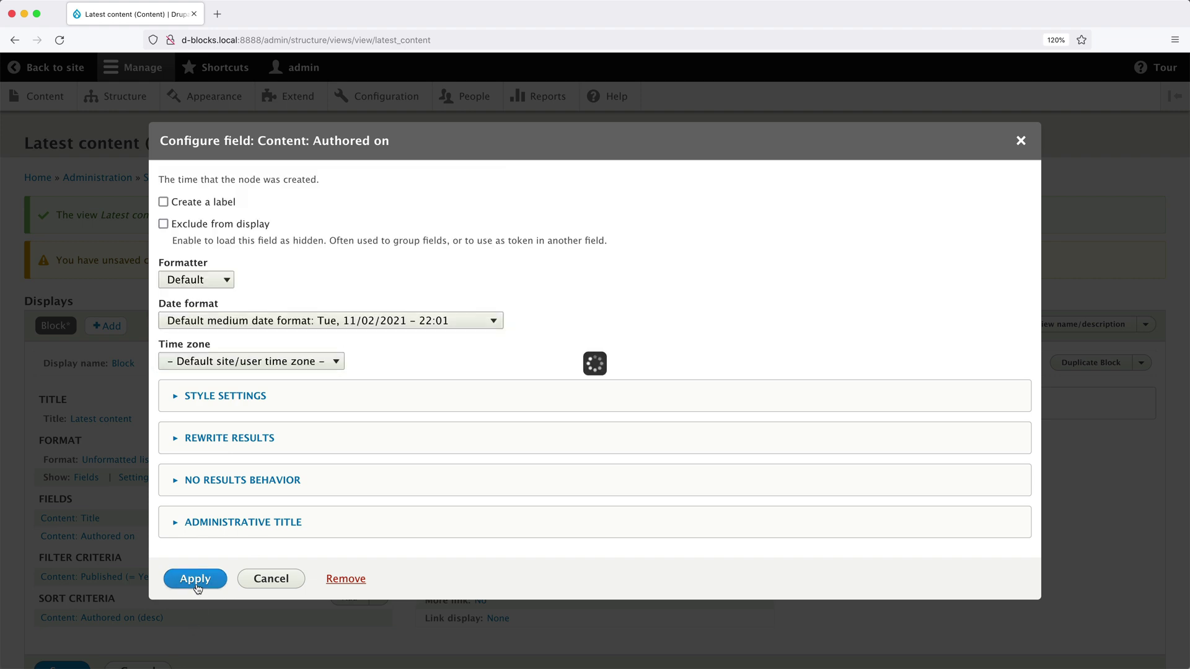
scroll(203, 578, down, 10)
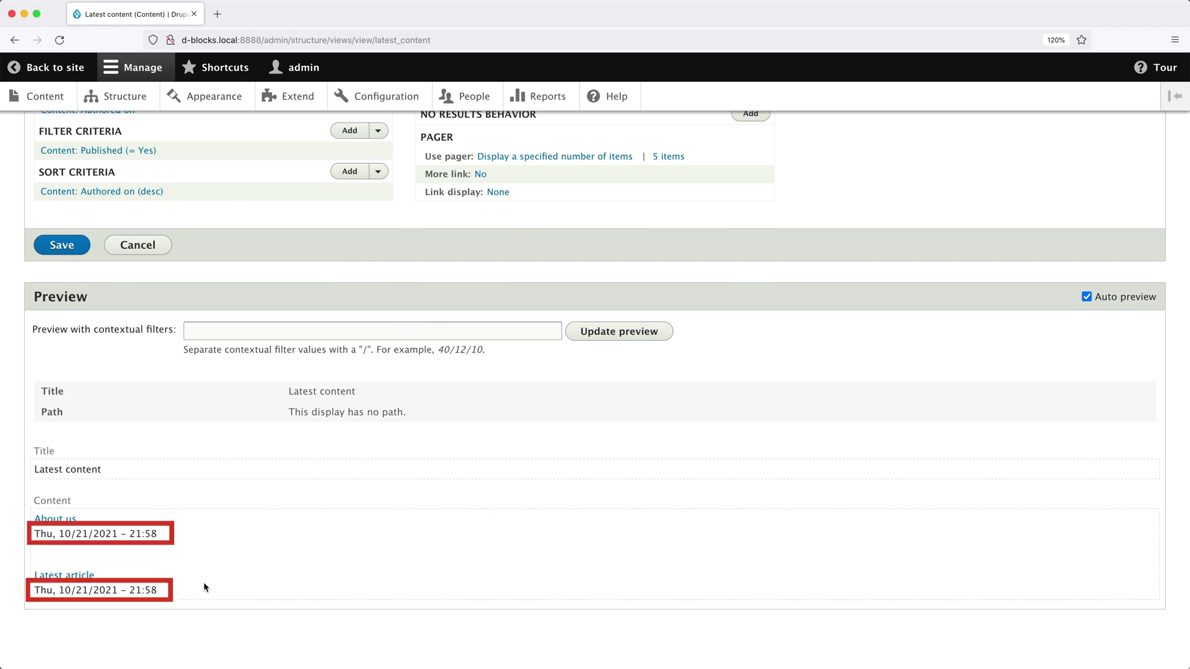
Step: Add a Content type filter criterion from the Content category to the view
scroll(204, 582, up, 7)
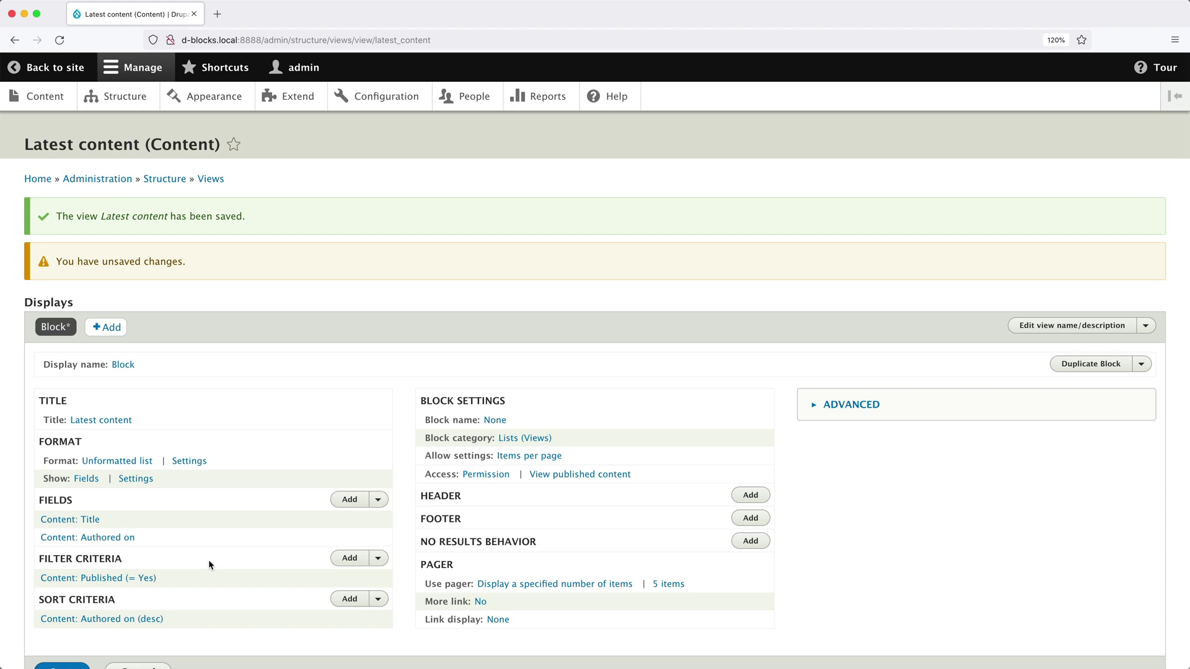
click(361, 559)
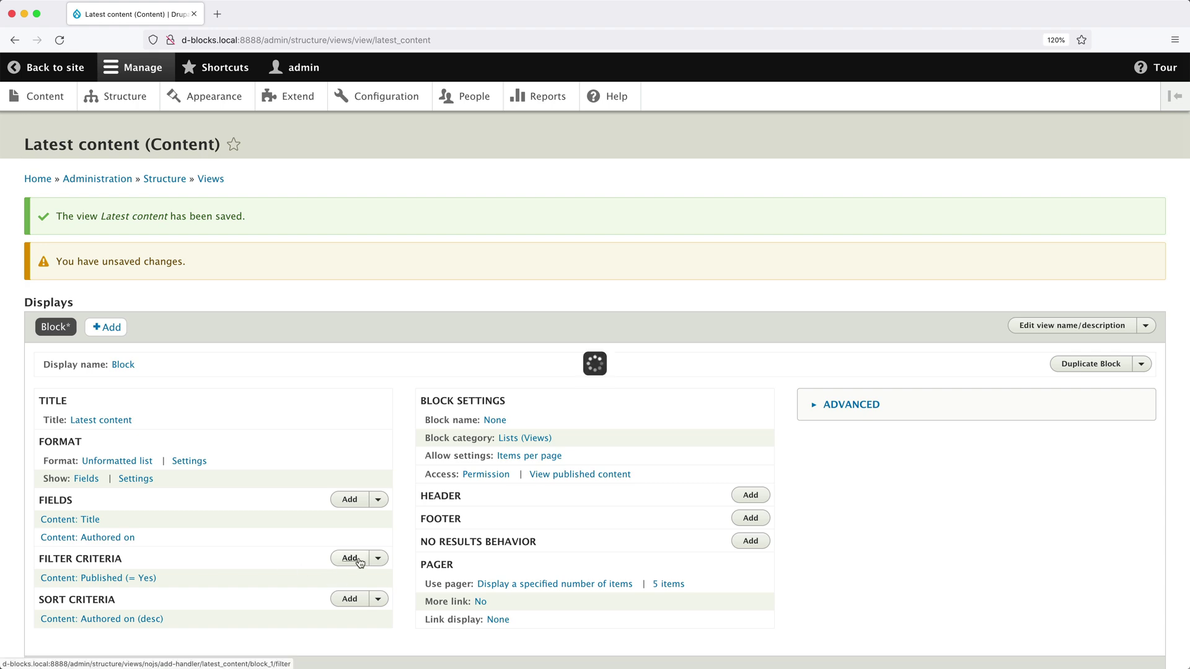
text(conte)
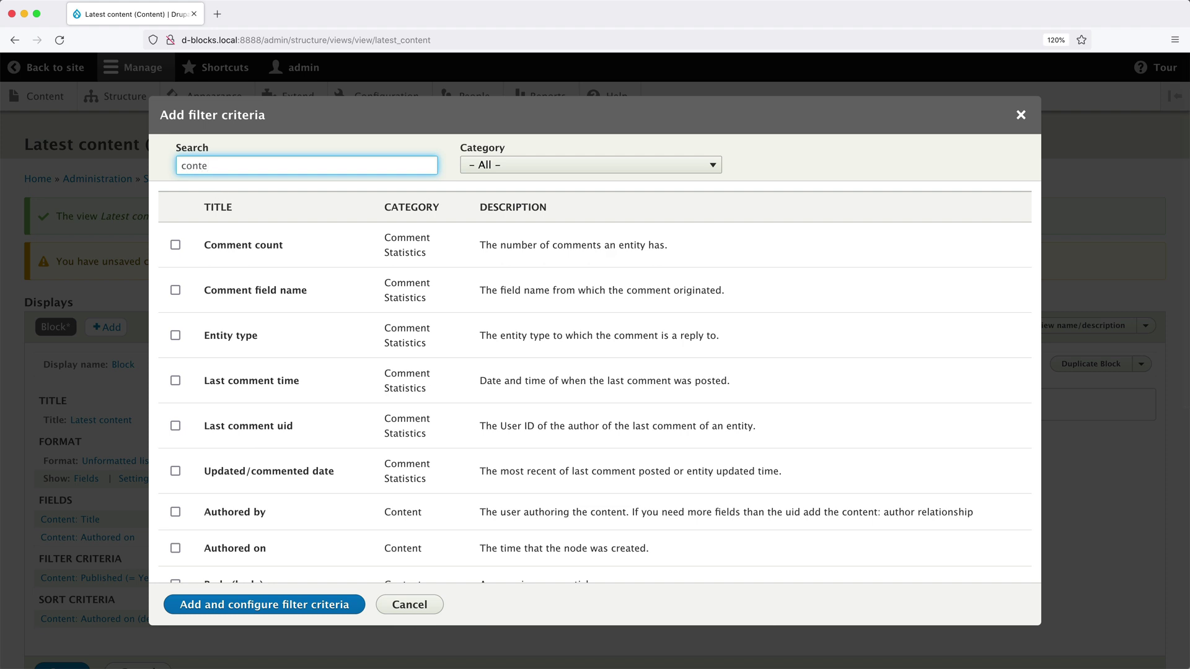
text(nt type)
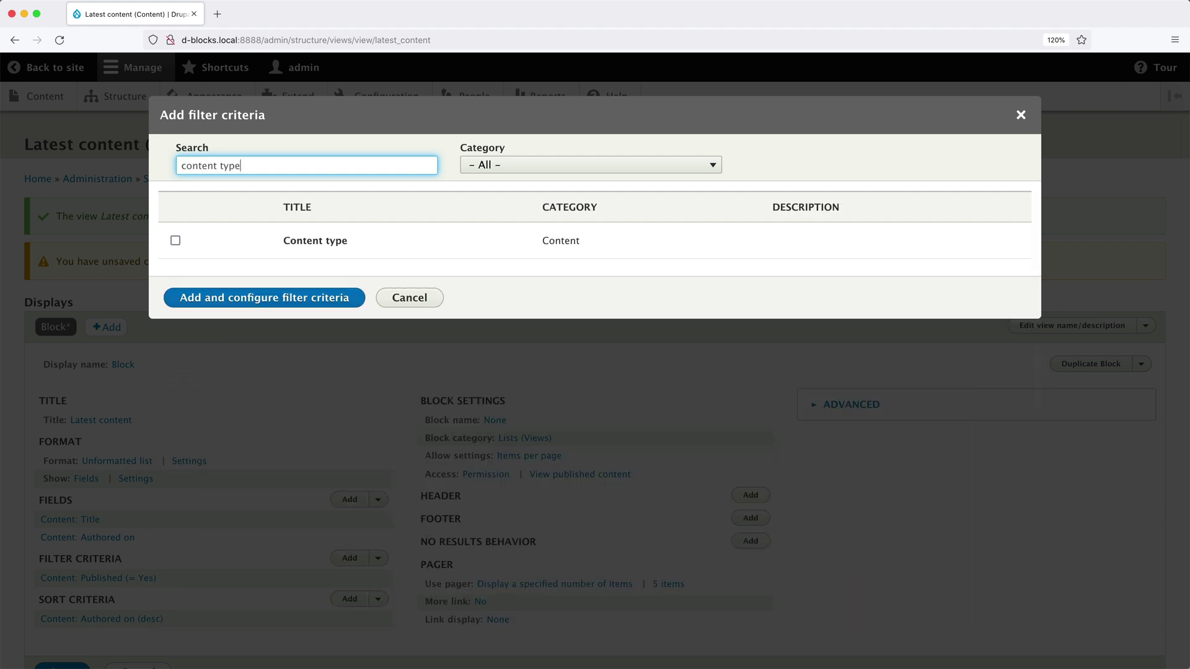
click(176, 241)
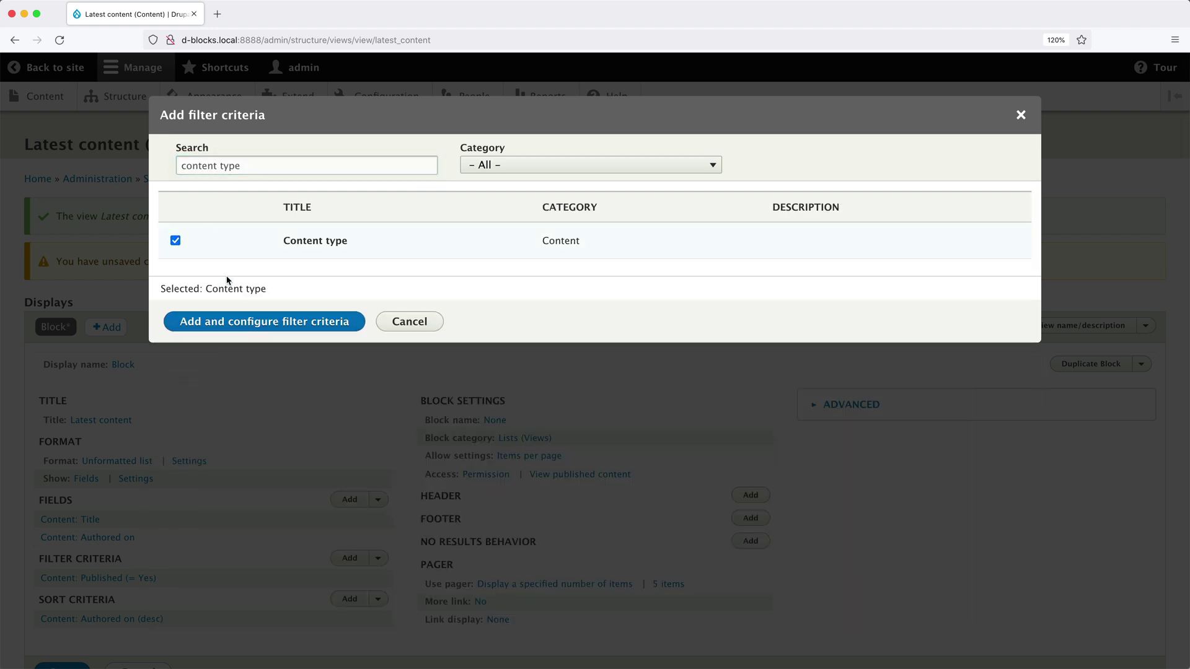
click(245, 325)
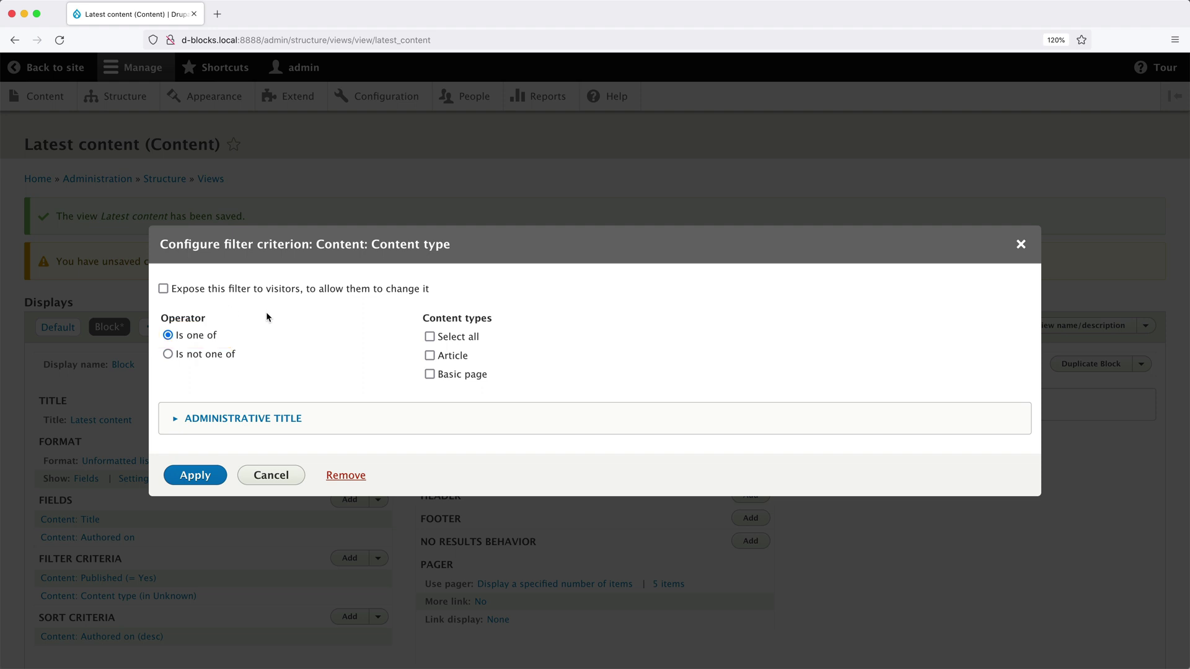
Step: Configure the Content type filter to include only the Article type, and apply it
click(430, 355)
click(429, 374)
click(429, 337)
click(430, 336)
click(428, 358)
click(188, 476)
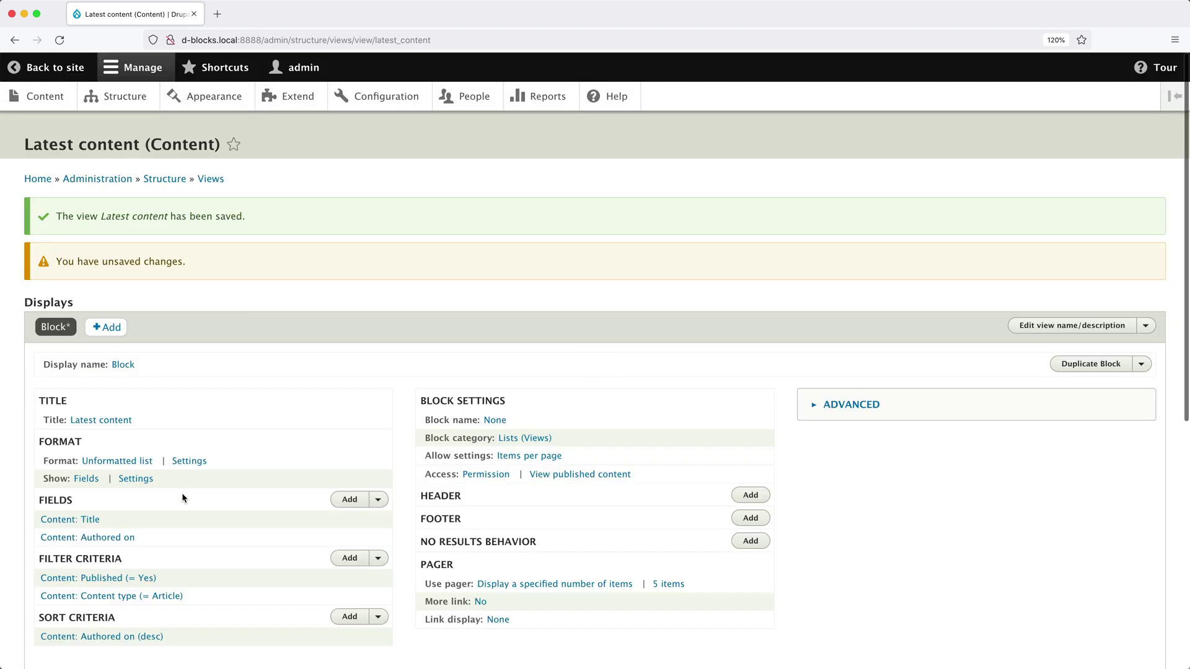
Step: Check the filtered results in the preview, and remove the Content type filter from the view
scroll(182, 494, down, 5)
scroll(182, 497, down, 1)
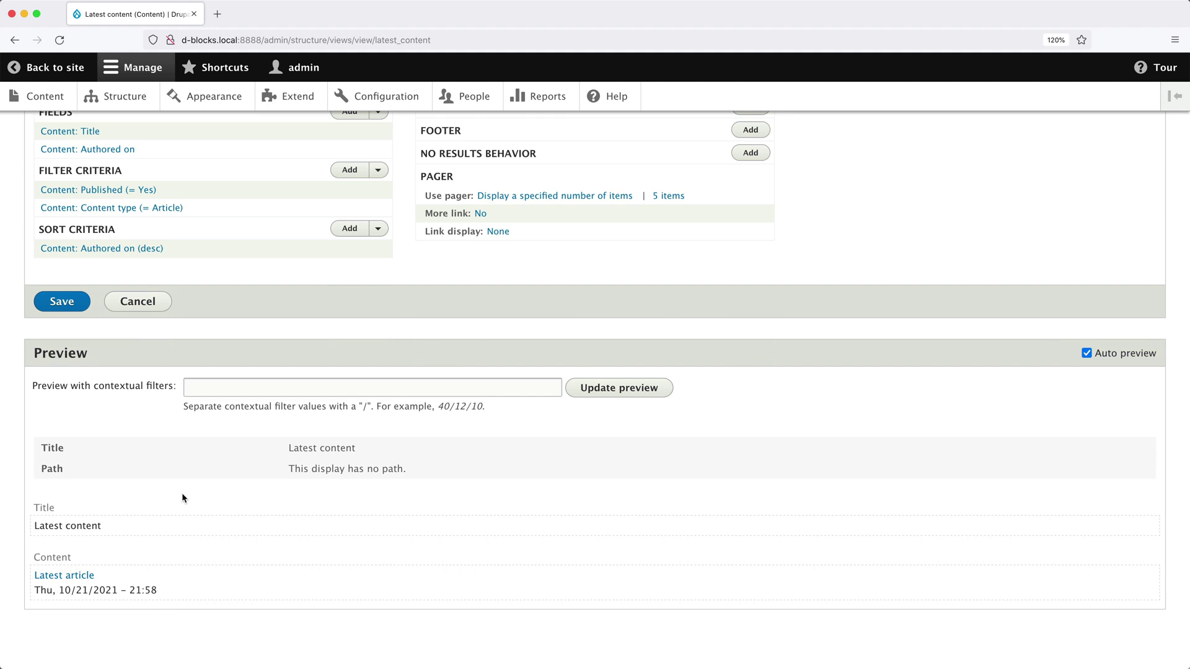
click(132, 211)
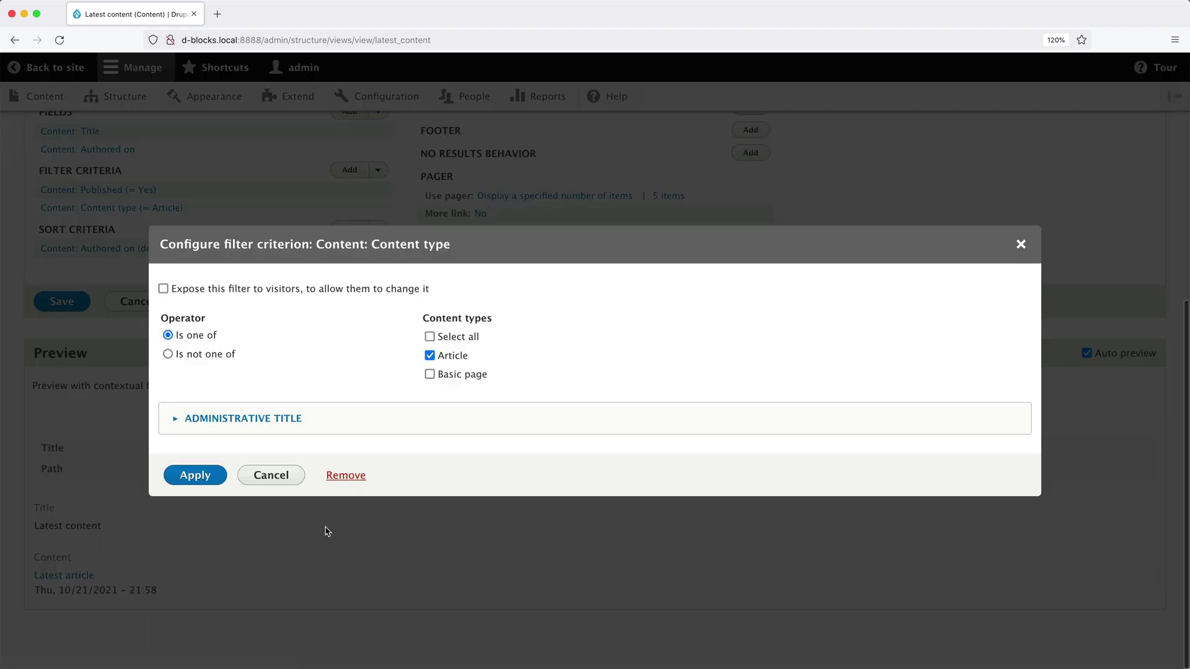
click(347, 480)
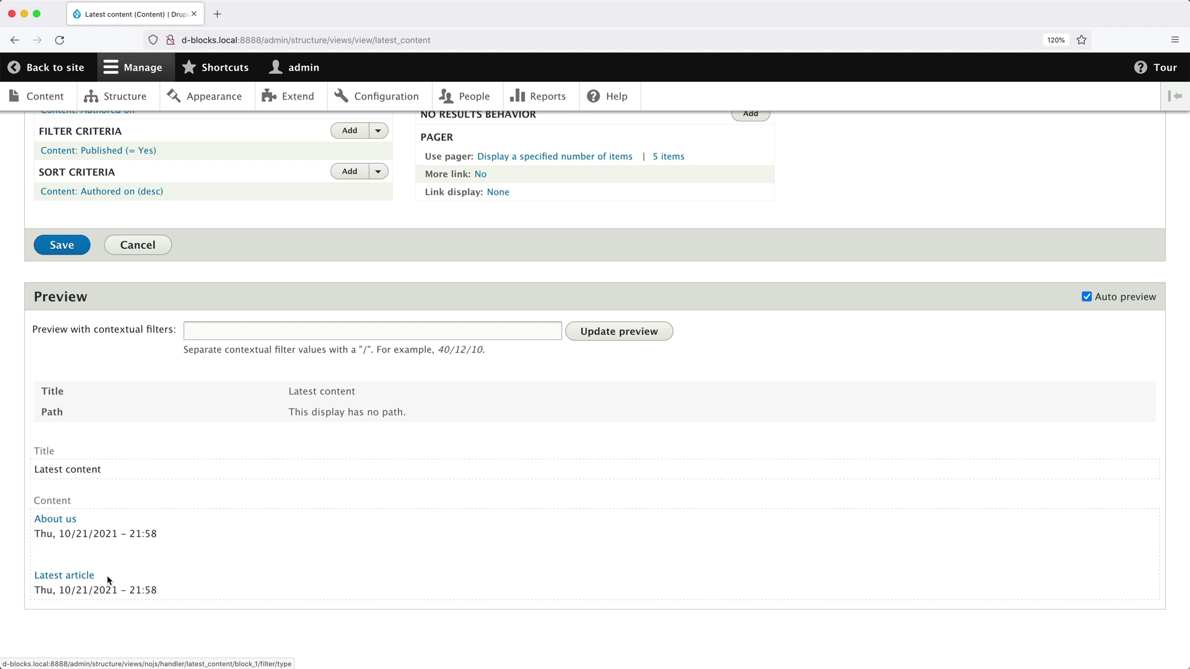
Step: Save the Latest content view and open the site's Block layout page
click(60, 247)
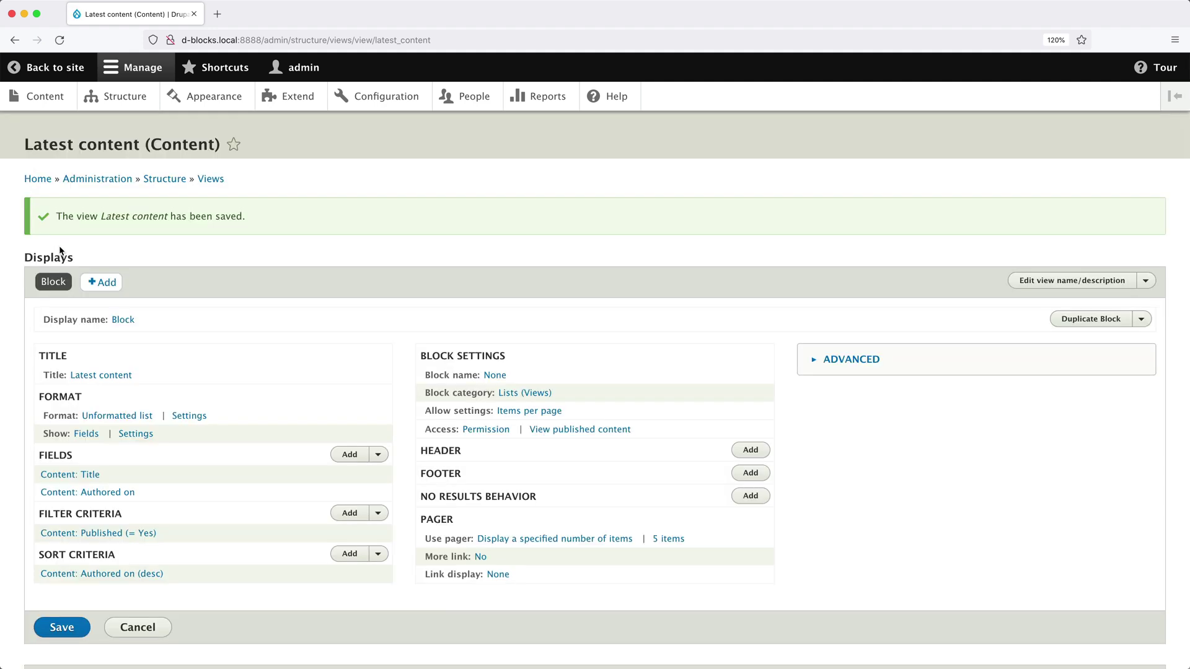
click(124, 96)
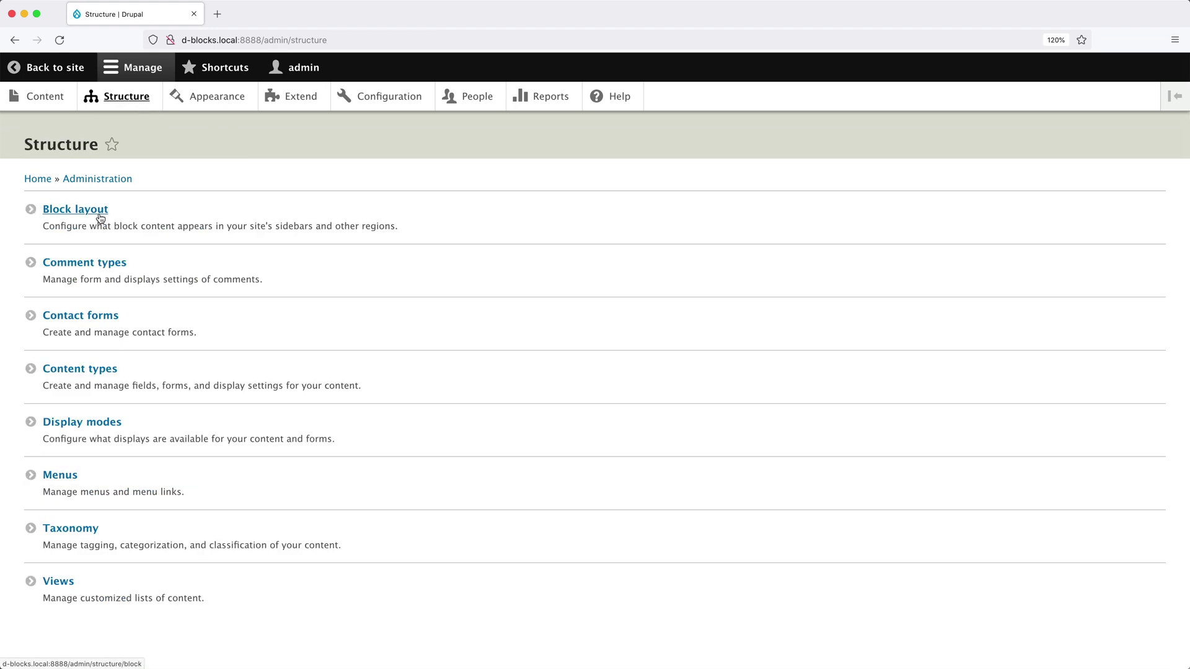
click(75, 210)
Step: Find the Latest content block and place it in the Sidebar first region with its default settings
scroll(130, 322, down, 10)
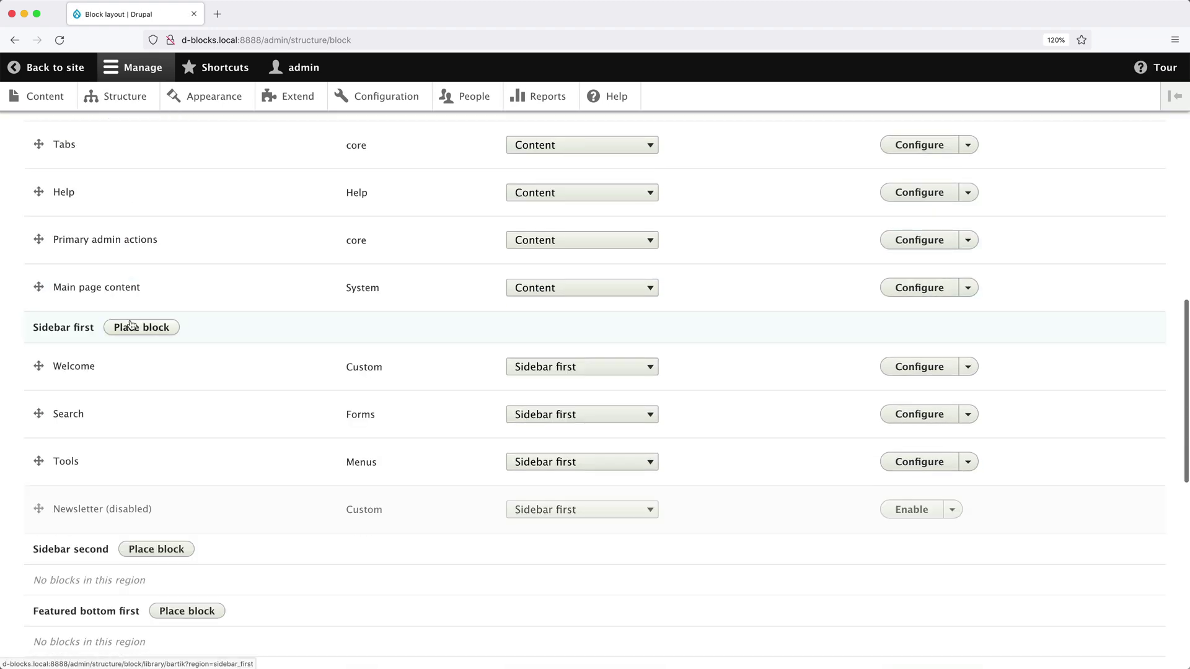
click(130, 326)
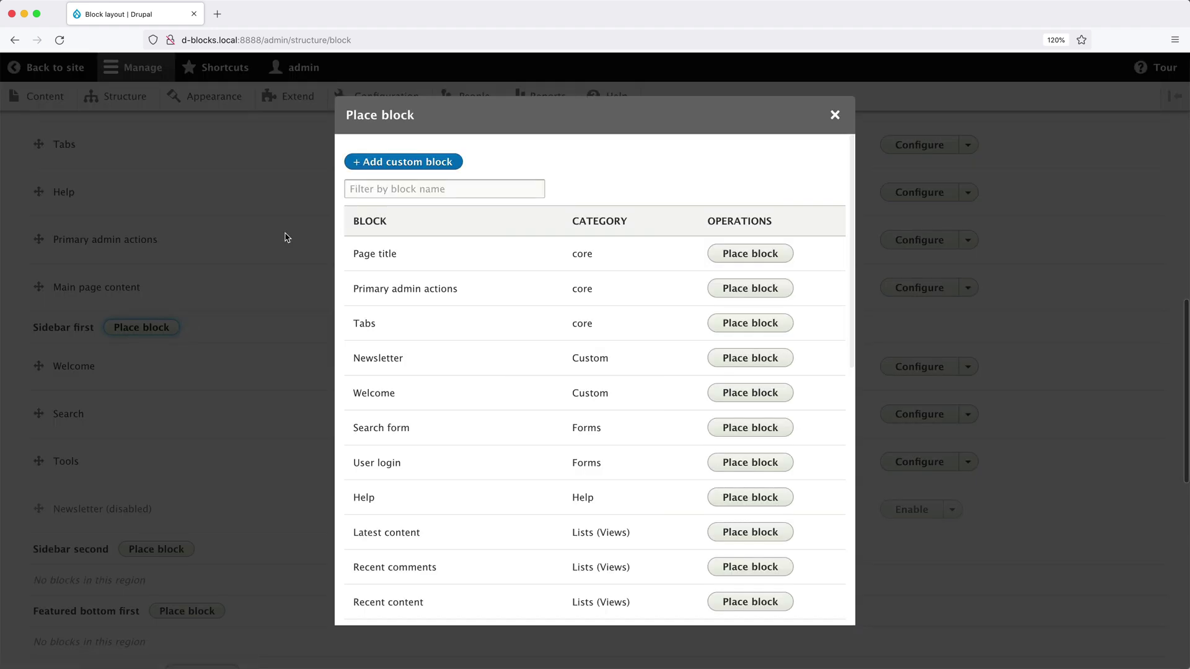
click(369, 183)
text(latest content)
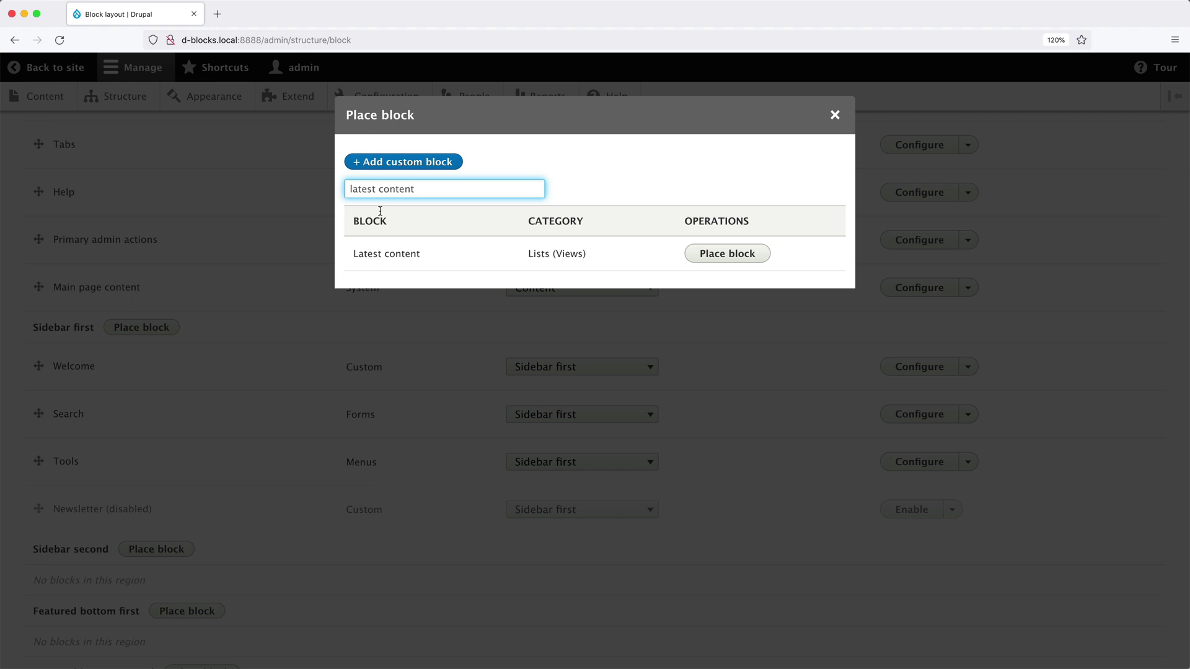
click(736, 254)
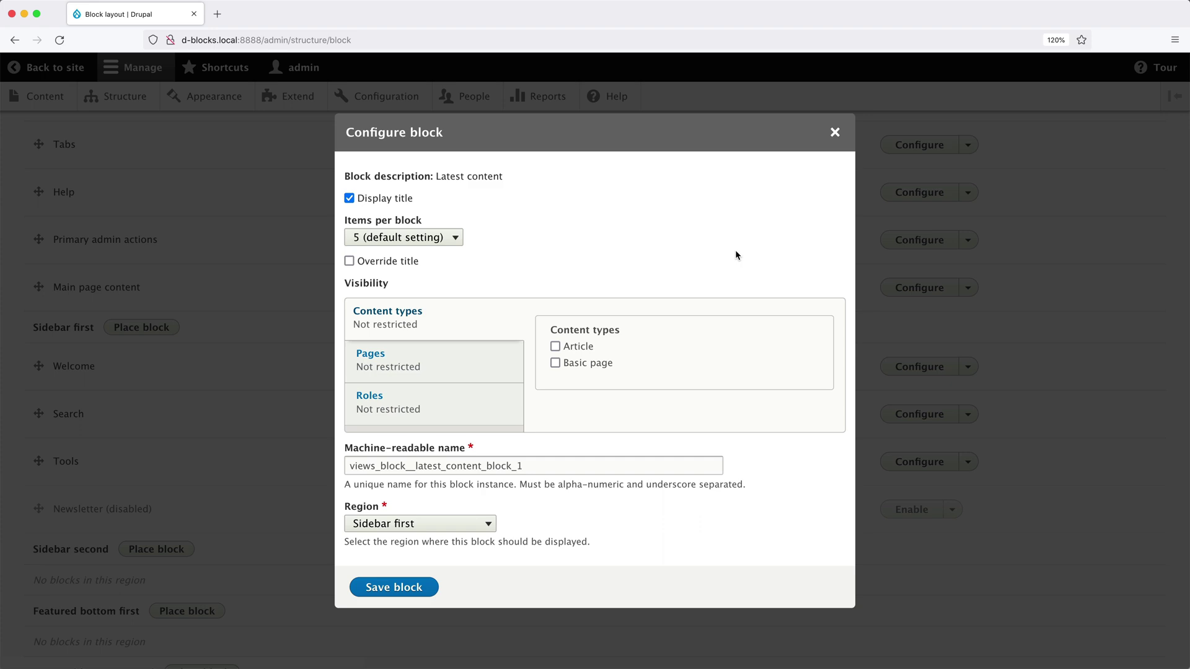
click(398, 596)
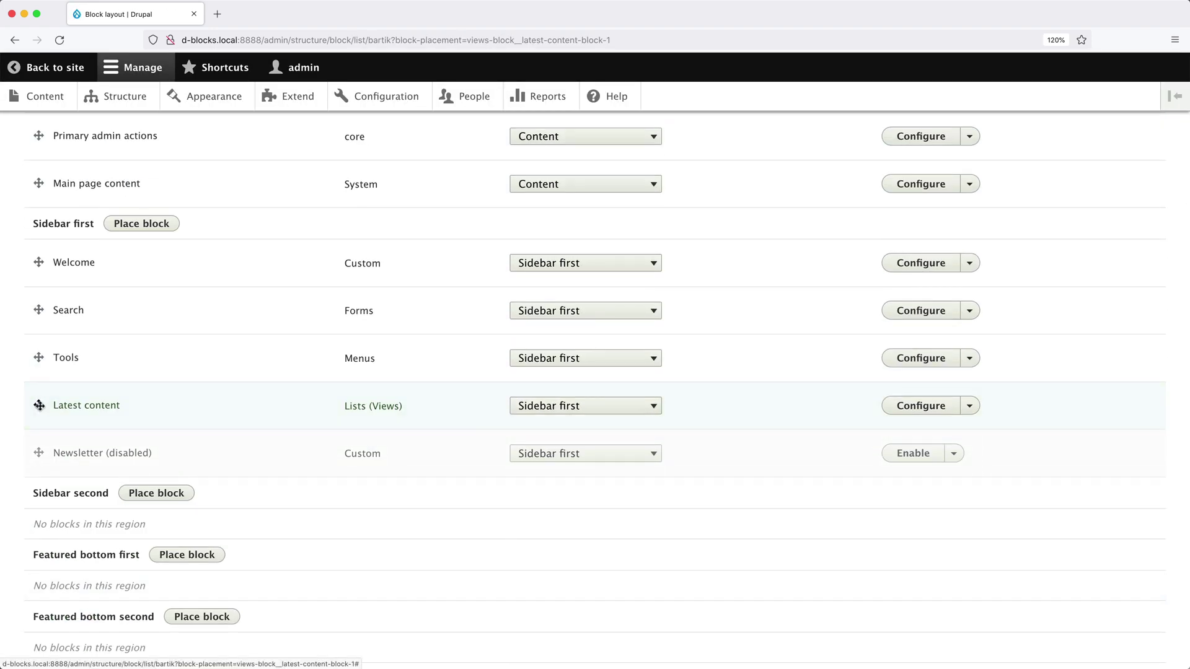
Step: Move the Latest content block above Welcome in Sidebar first, save the block layout, and return to the site
drag(39, 406, 38, 271)
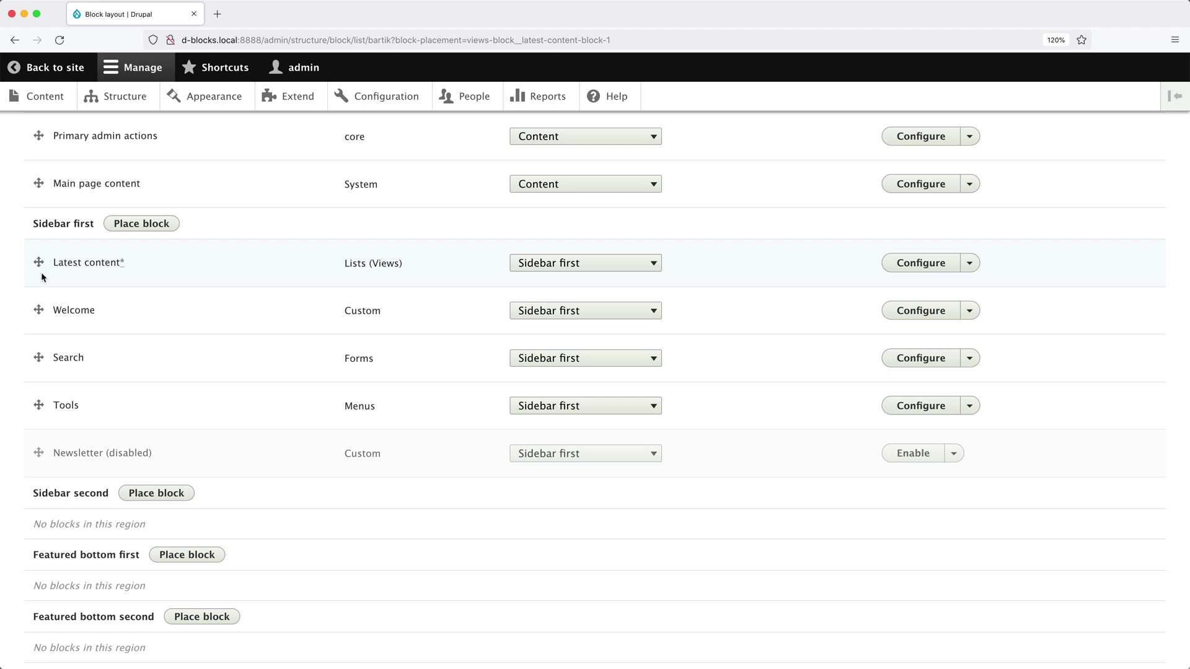
scroll(43, 277, down, 10)
click(72, 589)
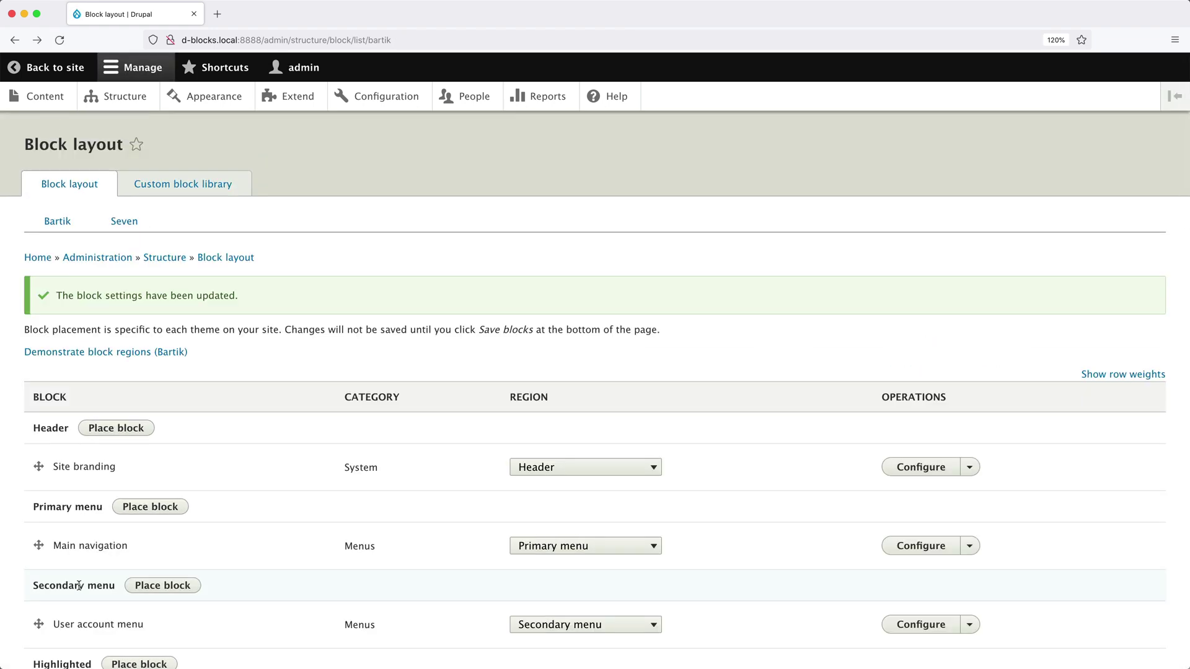
click(33, 64)
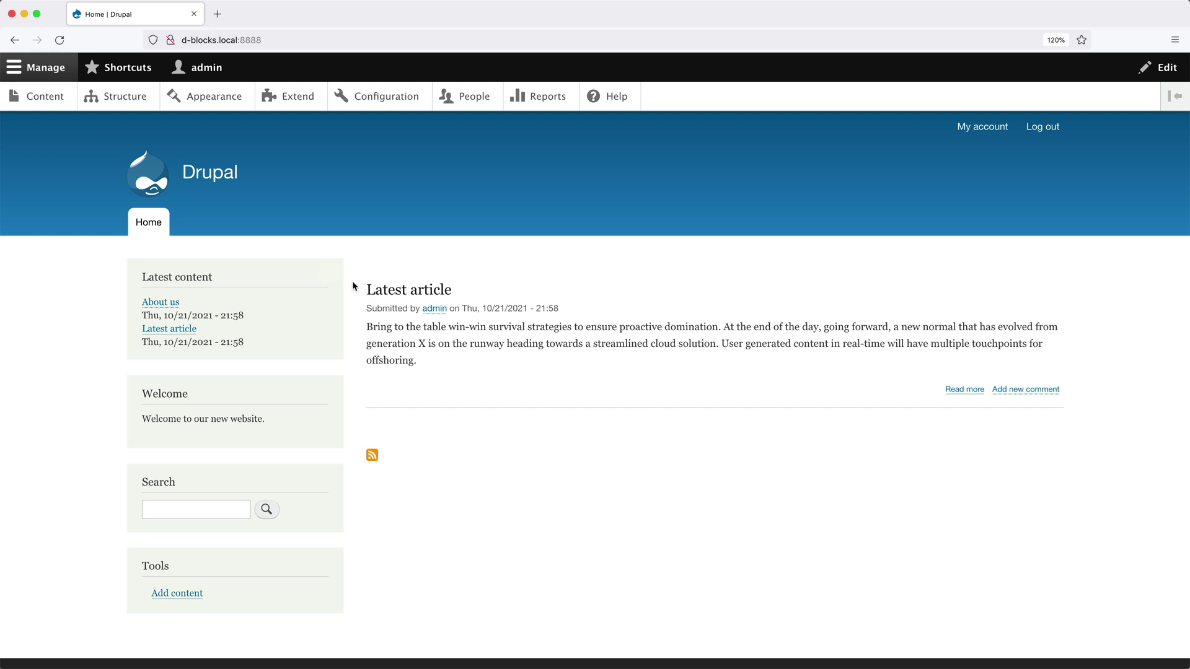
Step: Open the Latest content view for editing from its block on the home page, and save it unmodified
mouse_move(337, 288)
click(329, 275)
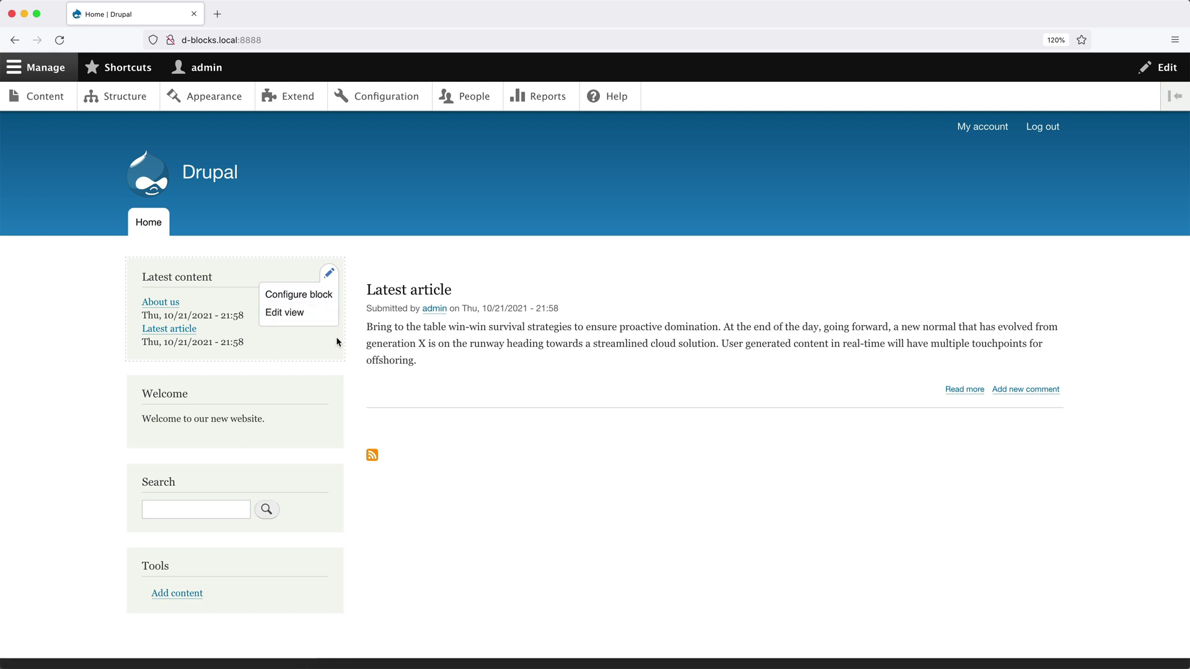
click(330, 274)
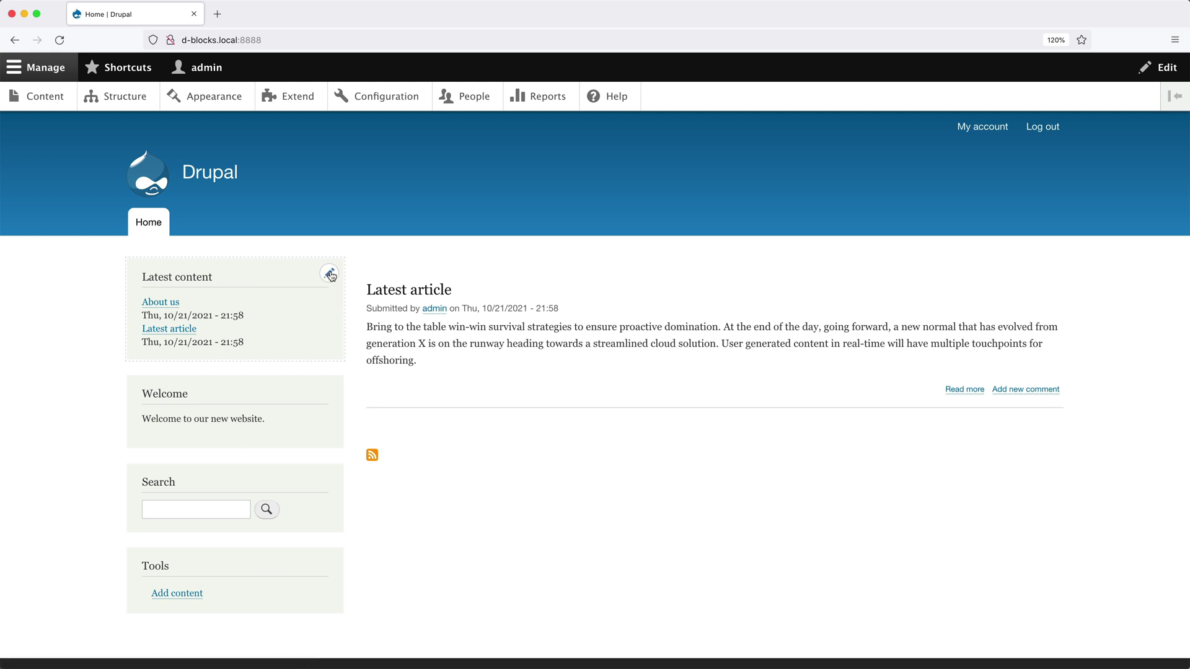
mouse_move(267, 325)
click(314, 311)
click(329, 273)
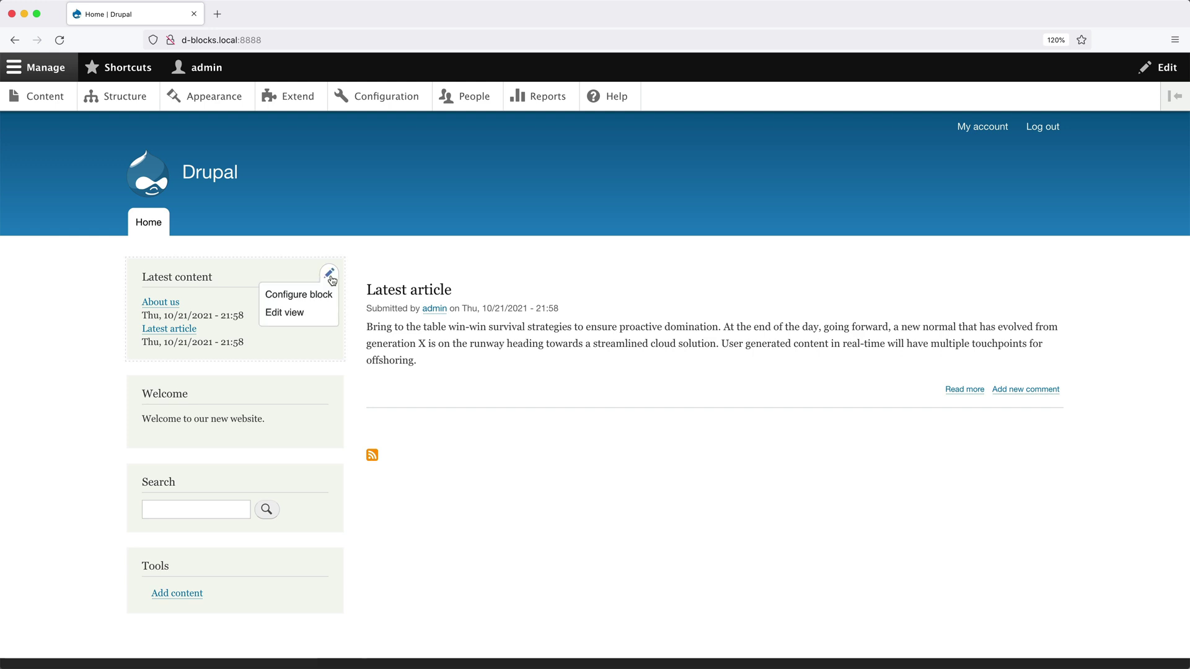
click(304, 313)
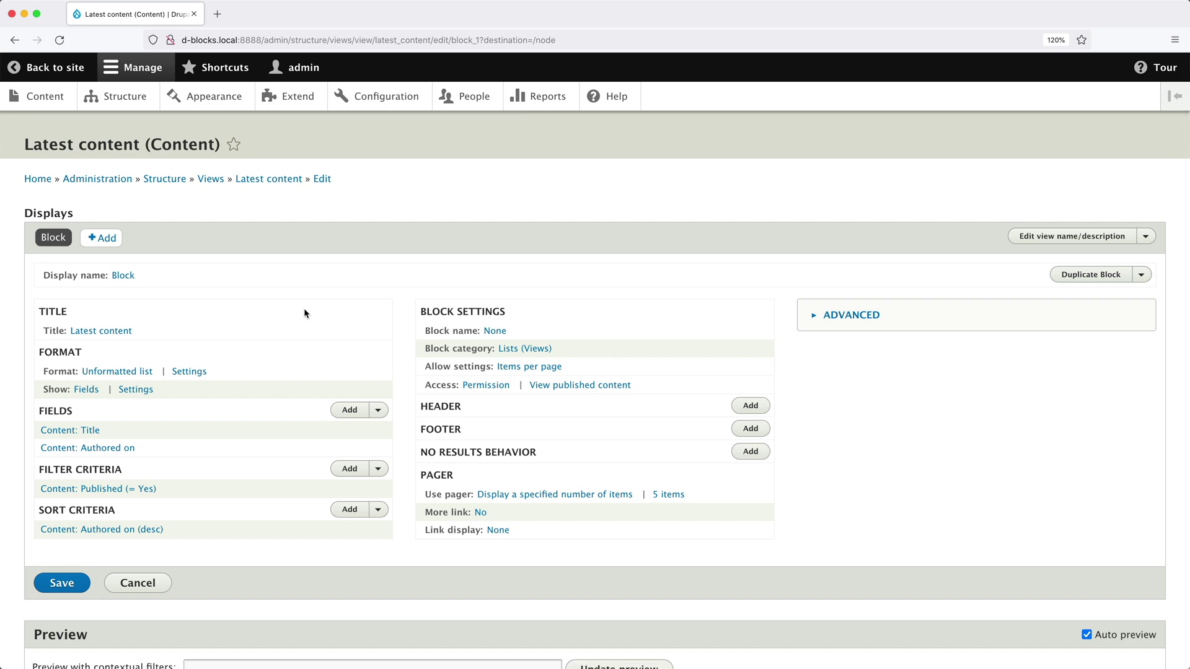
click(75, 585)
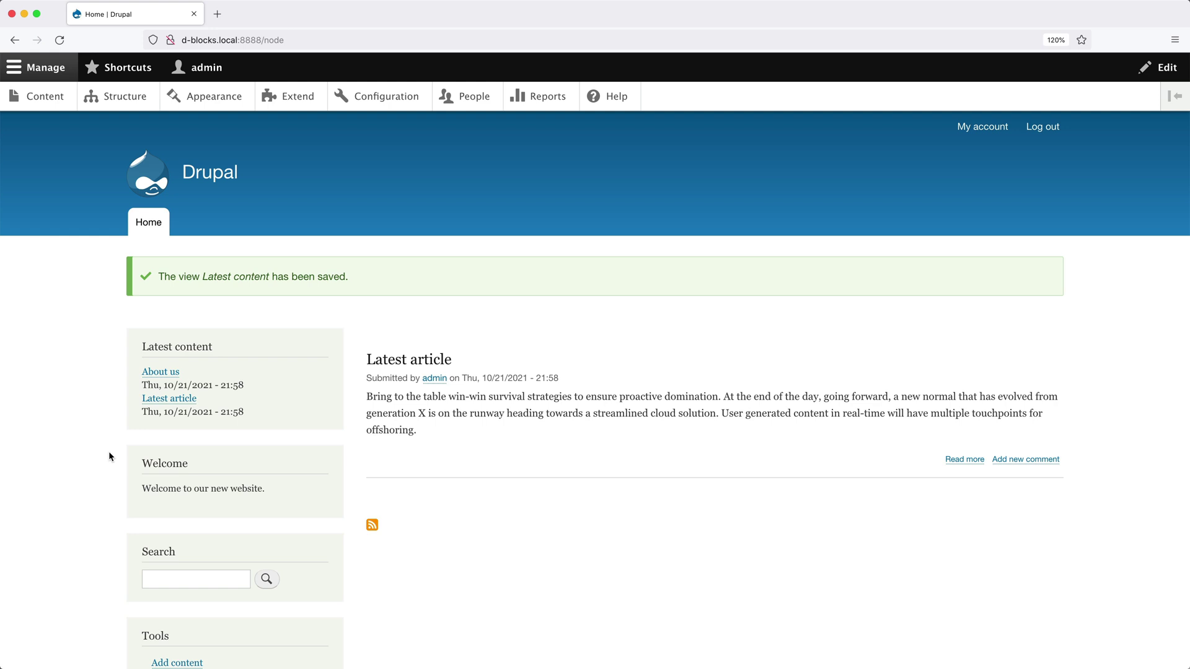
Step: Edit the Latest content view so its Published filter equals No, and save the view
click(328, 342)
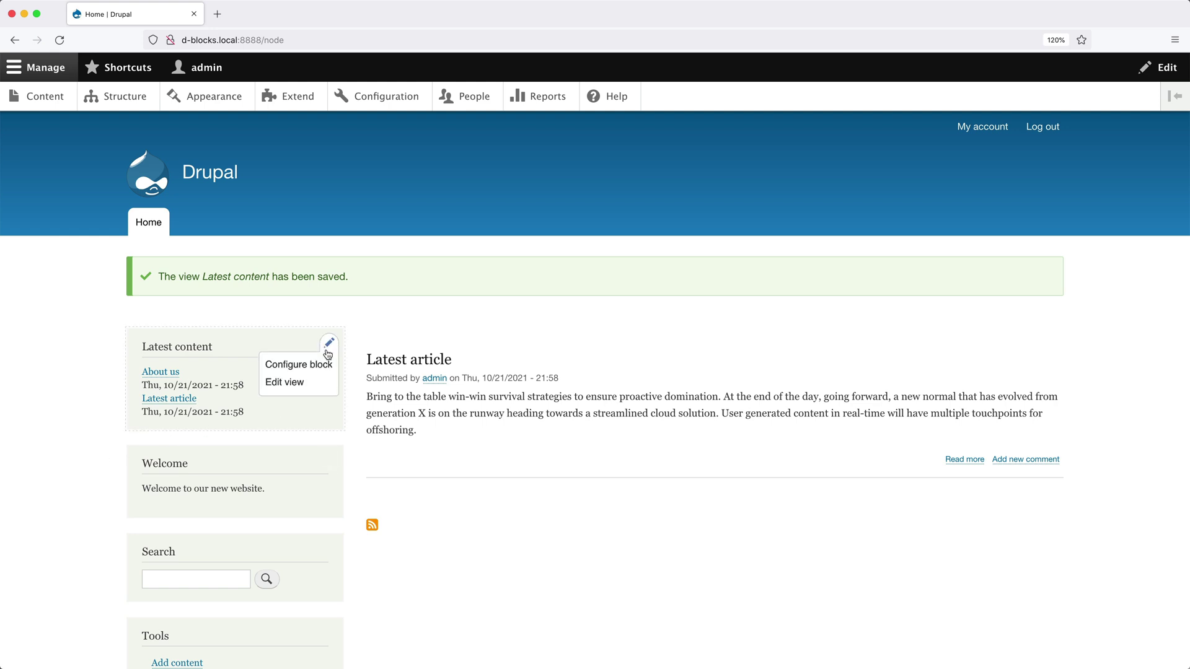
click(312, 385)
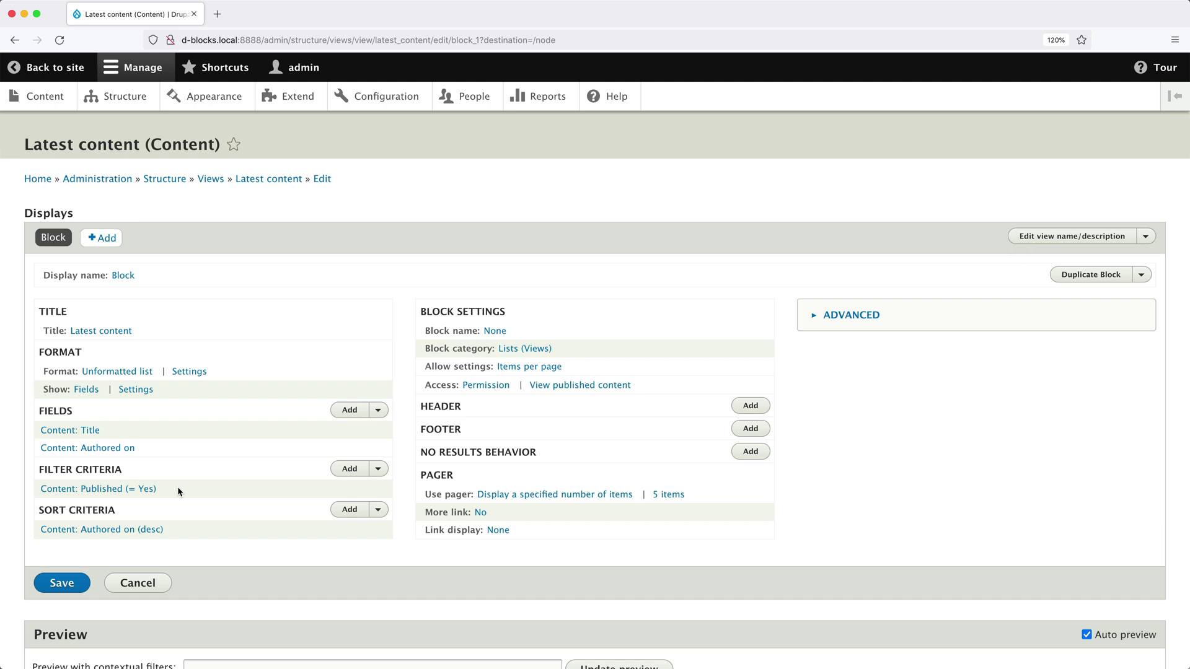
click(149, 490)
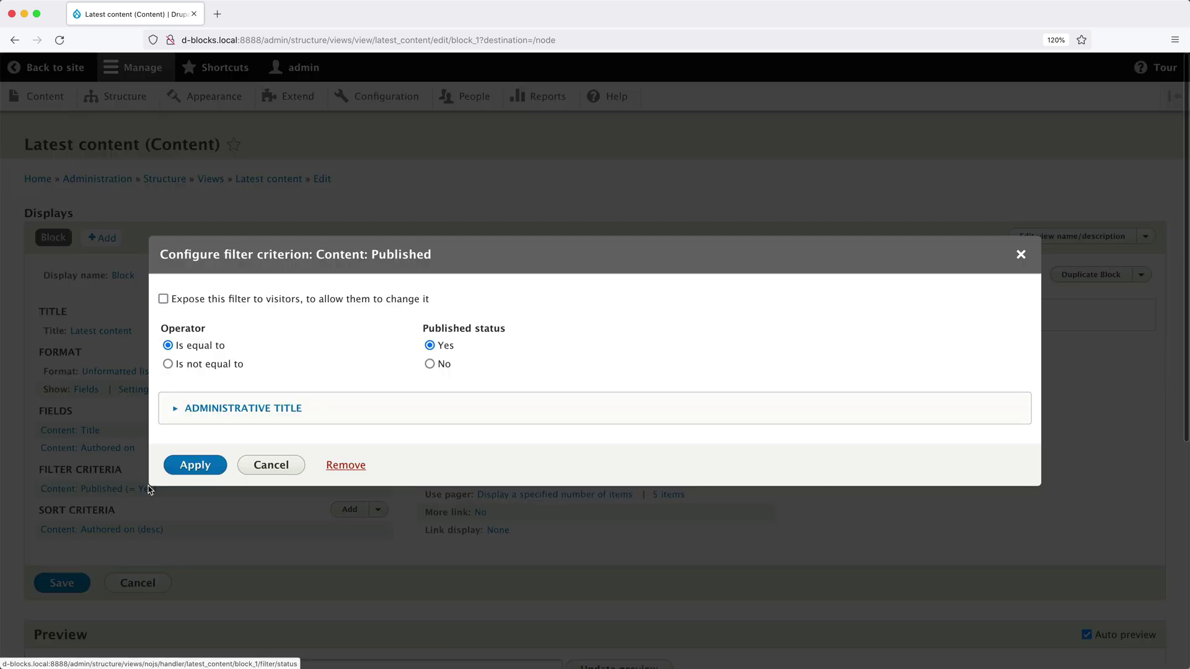
click(429, 364)
click(204, 465)
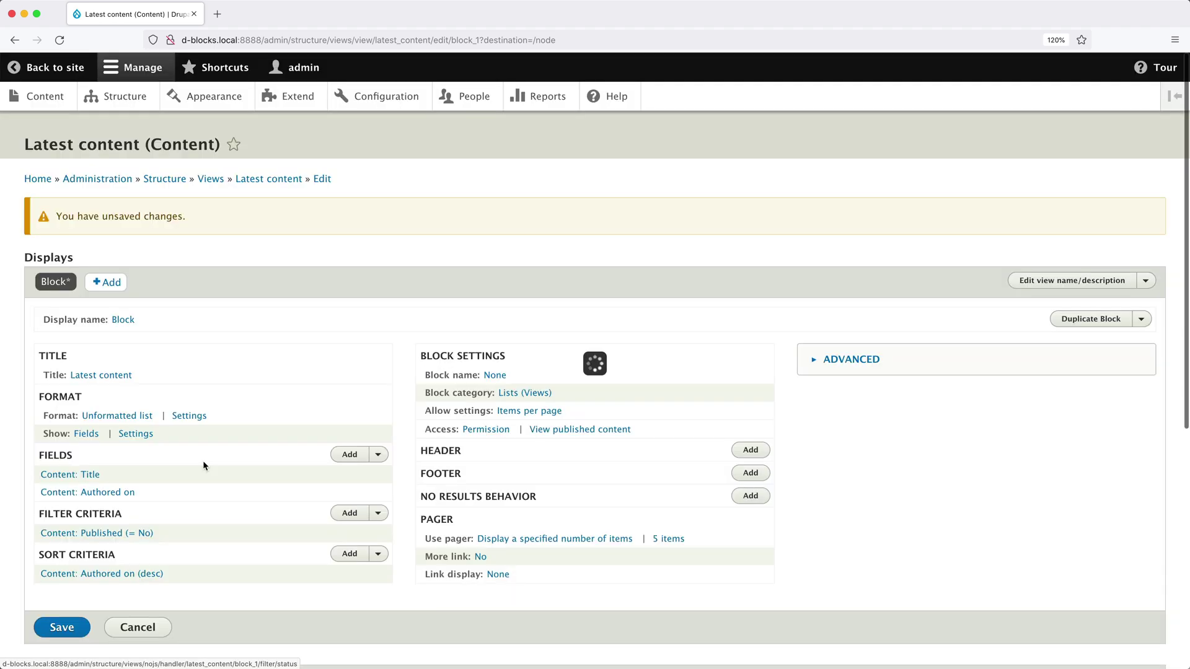
scroll(168, 504, down, 4)
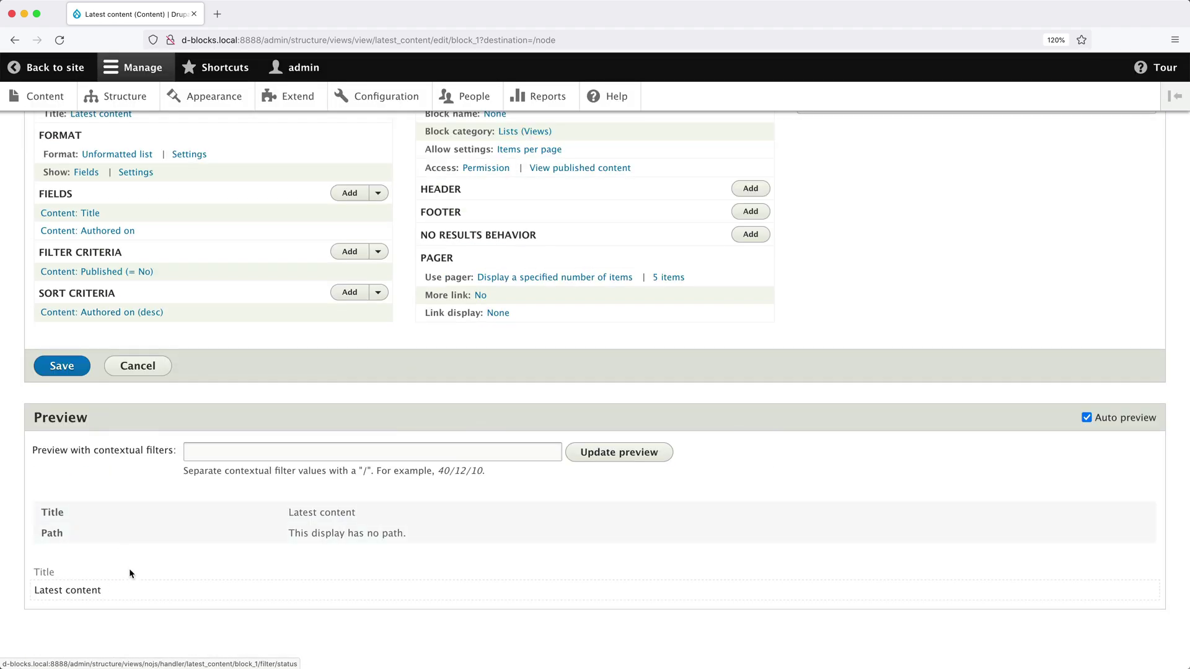
click(76, 369)
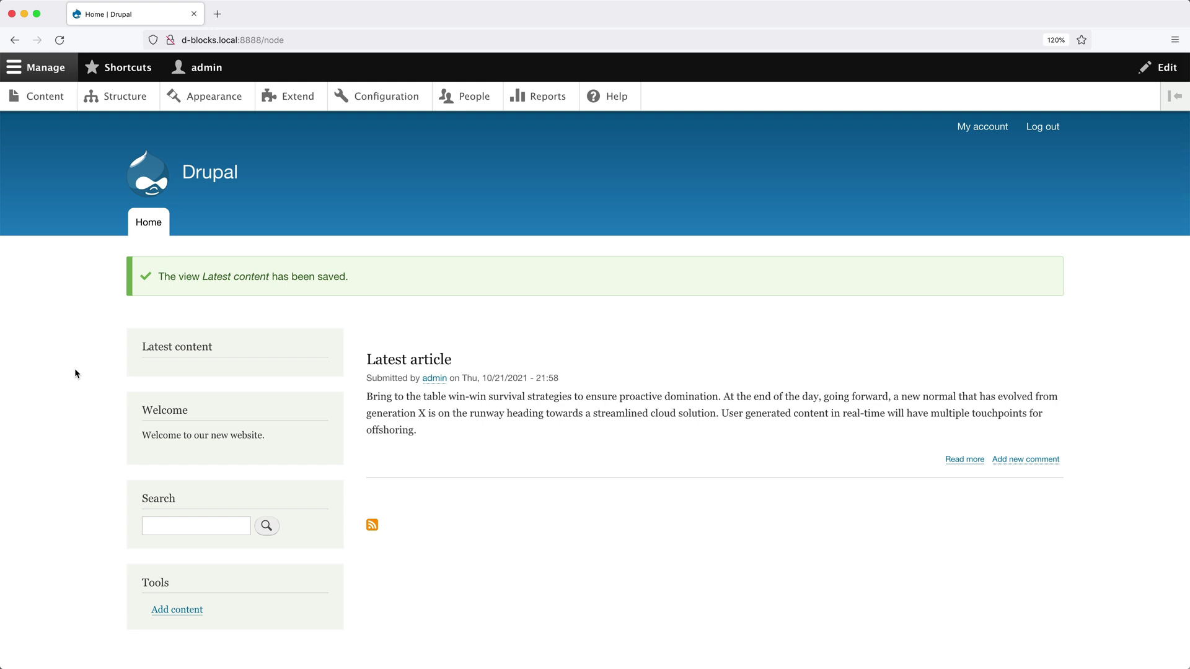
Step: Set the Latest content view's block to hide if there is no result or empty text, and save the view
click(329, 343)
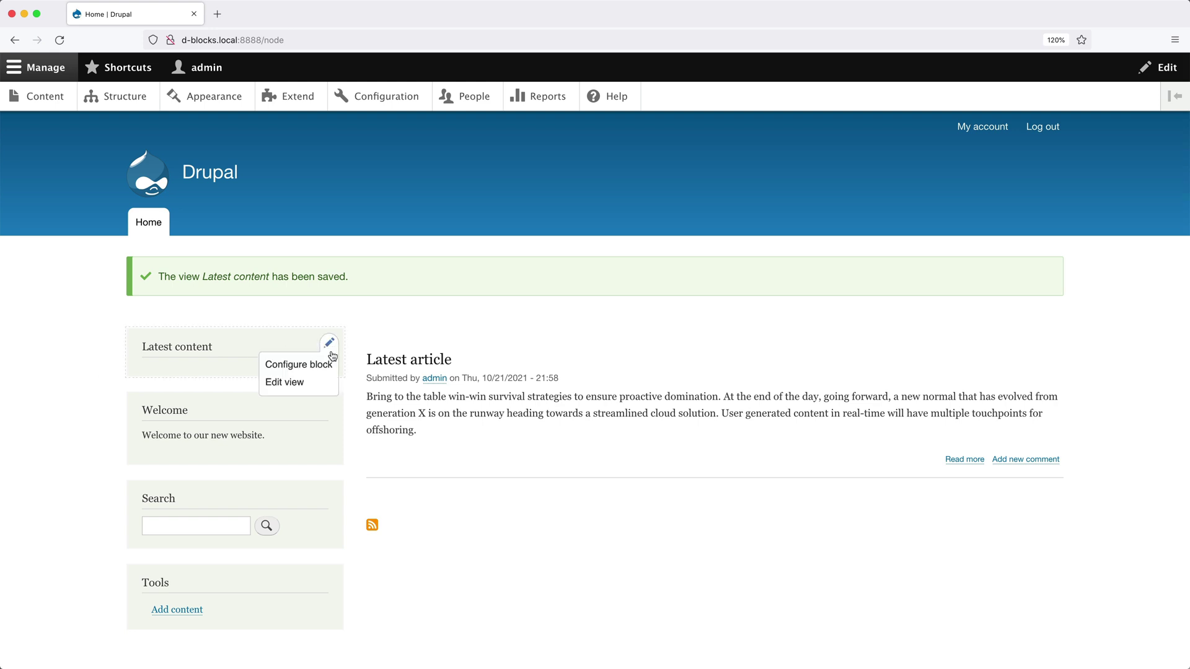
click(319, 384)
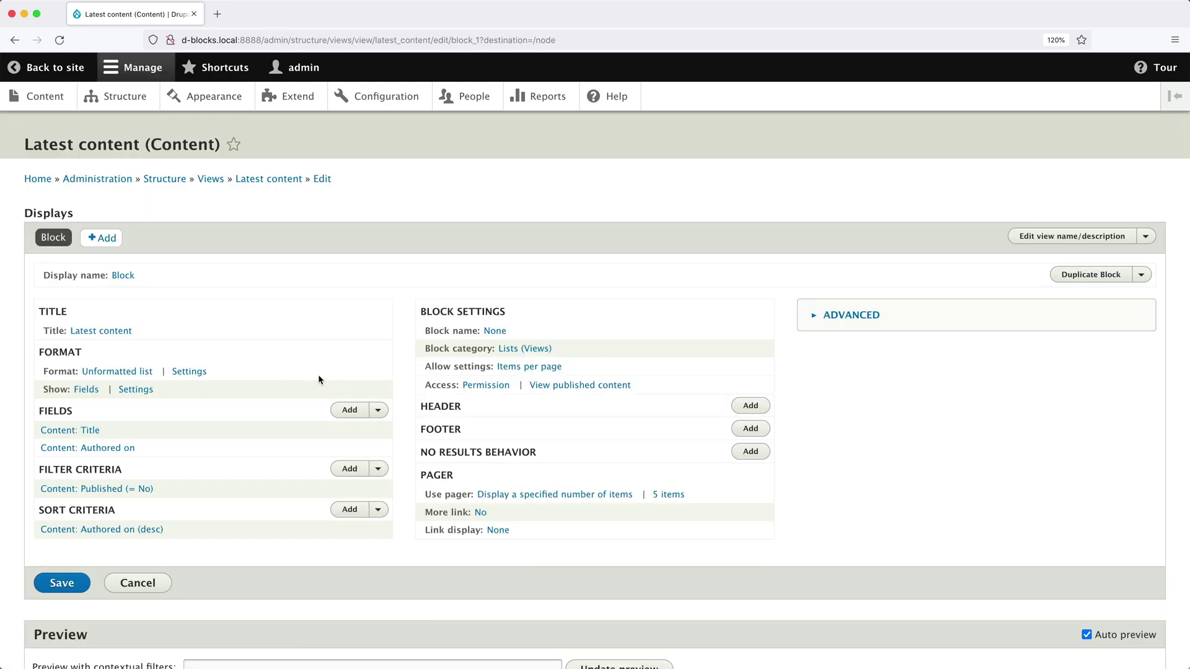
click(851, 316)
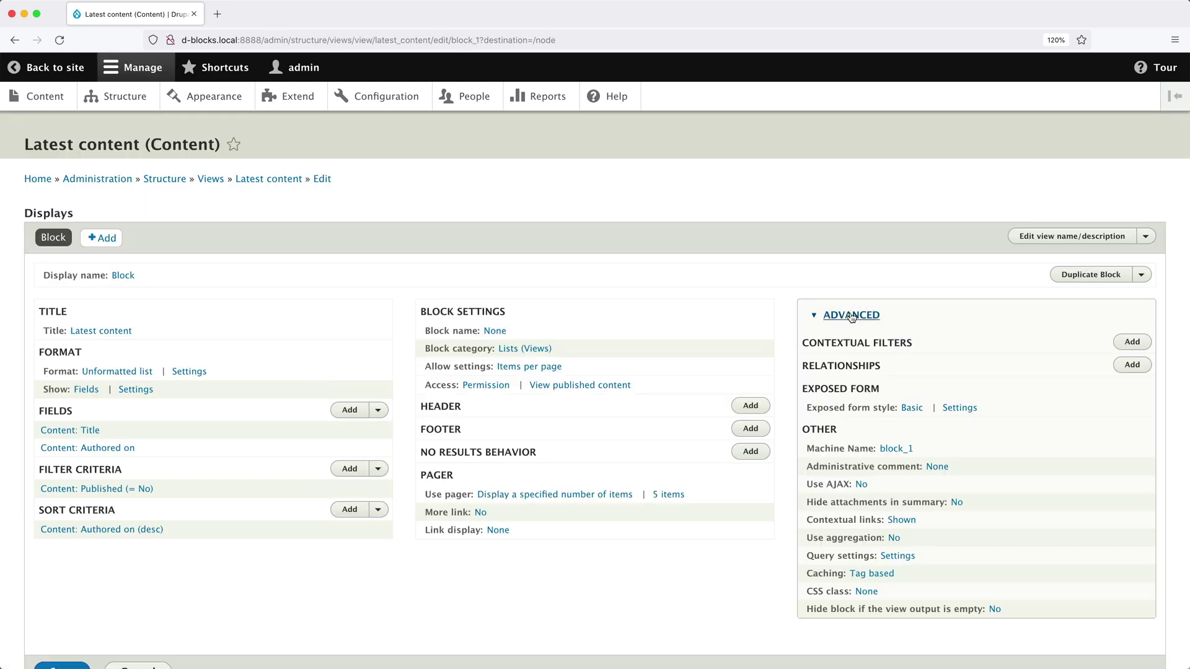
click(994, 610)
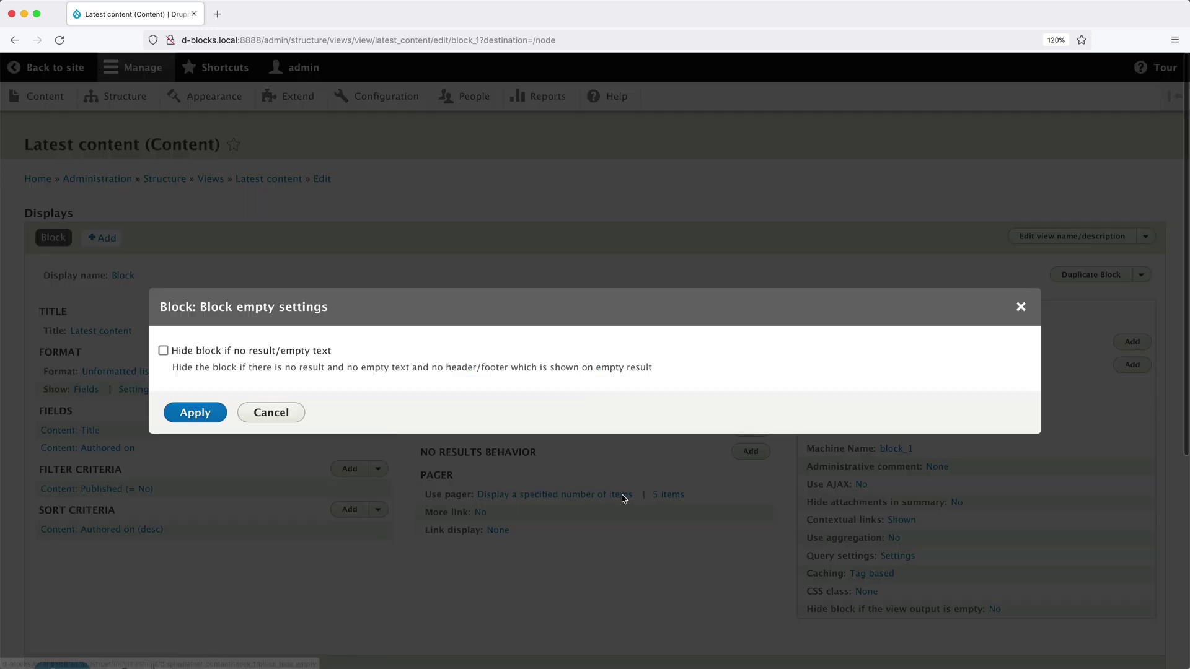
click(189, 351)
click(195, 413)
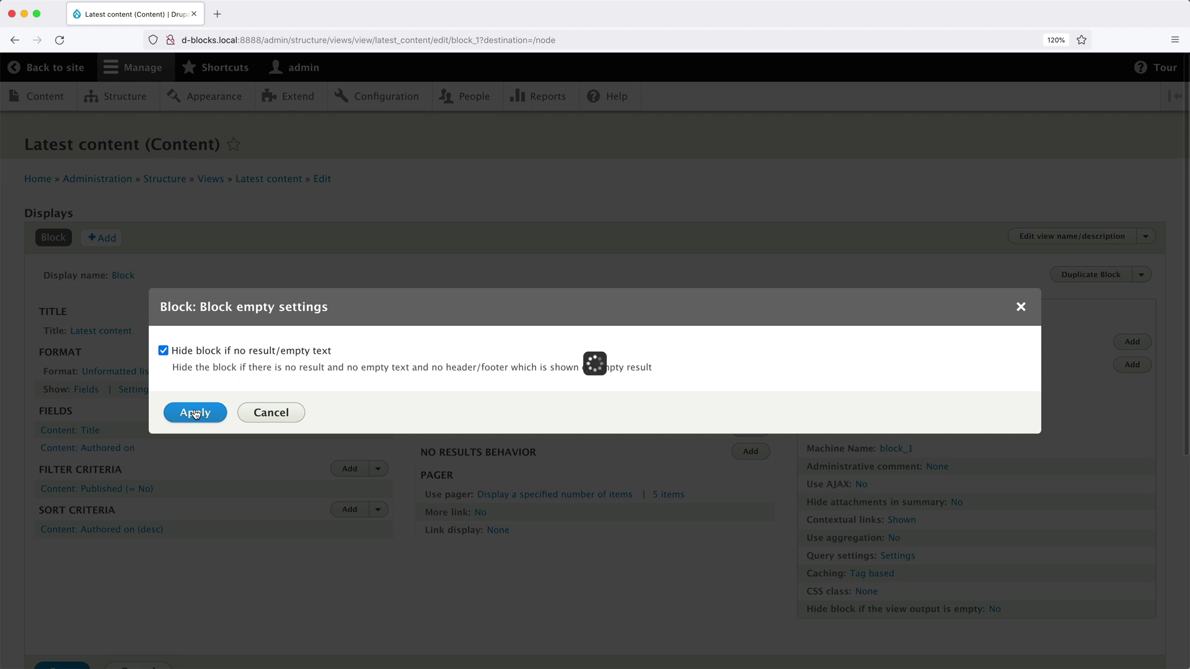
click(72, 626)
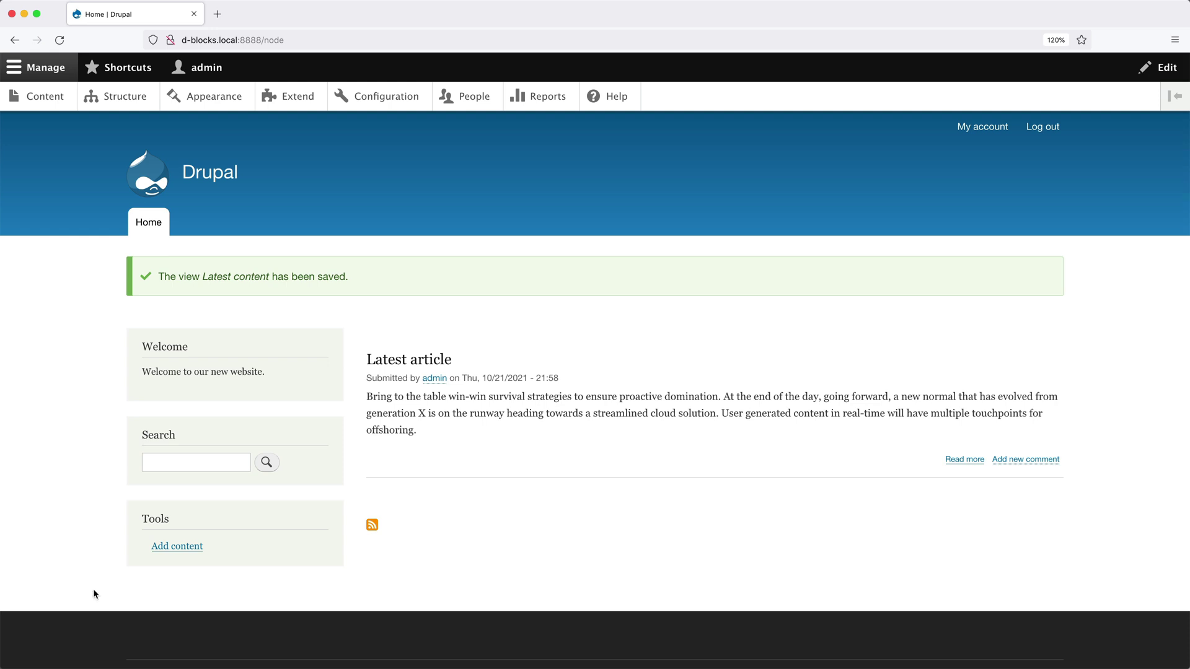
Step: Edit the Latest content view so its Published filter equals Yes, save it, and return to the site
click(111, 97)
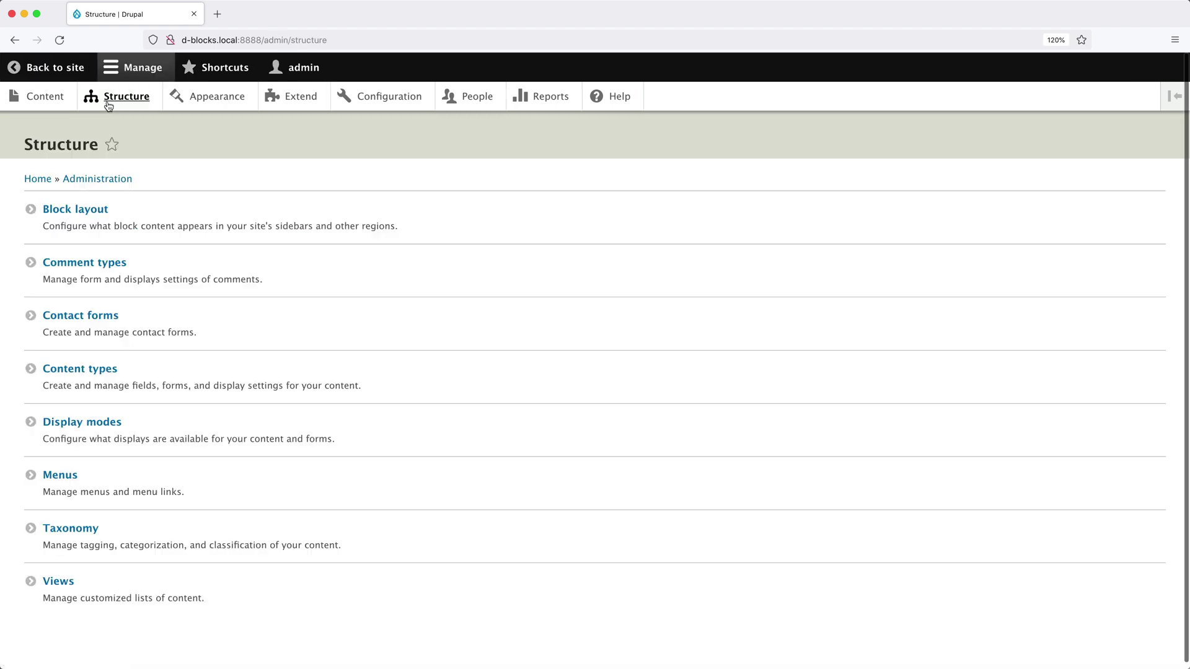
click(60, 580)
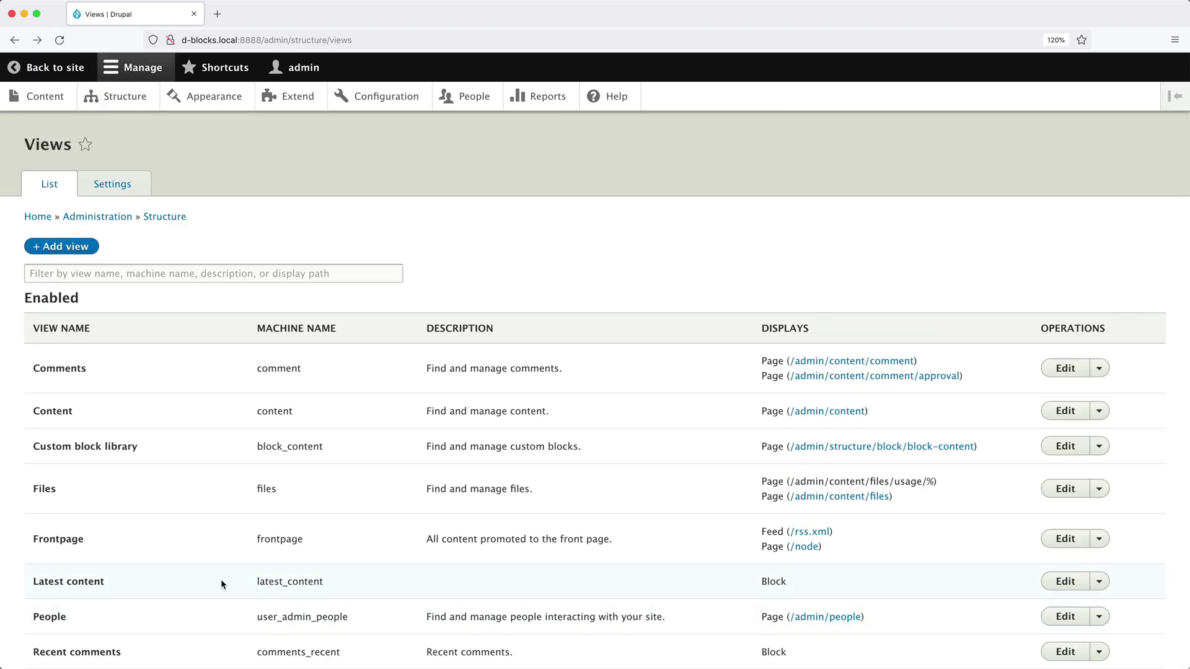
click(1067, 585)
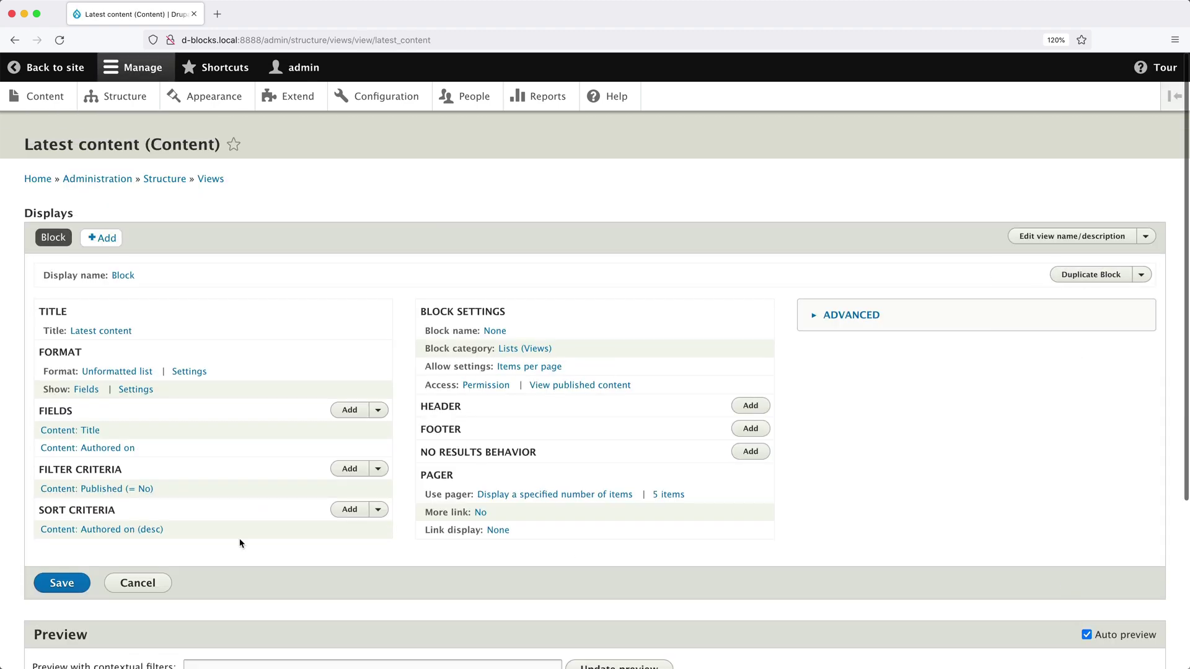
click(124, 490)
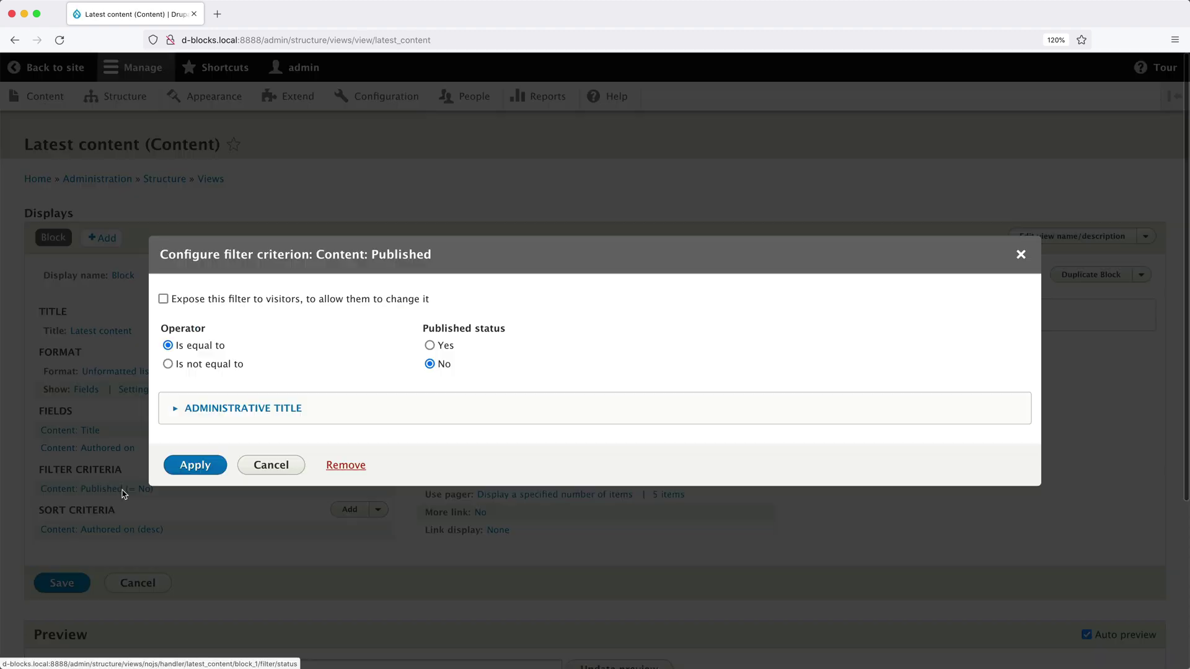
click(430, 345)
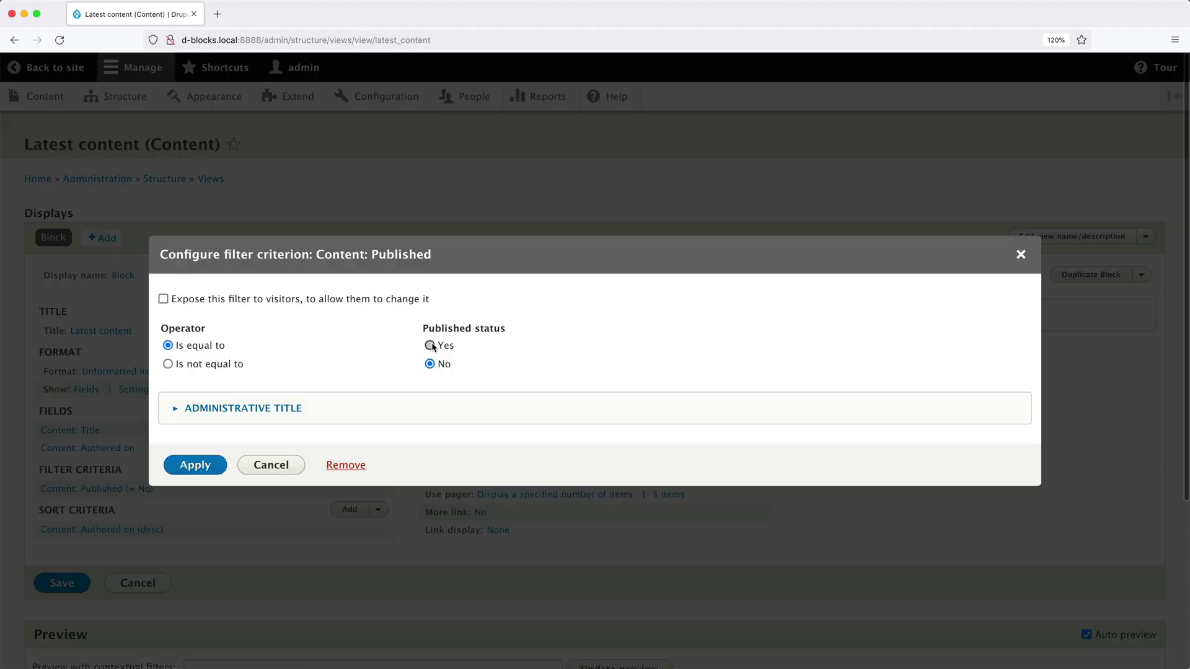
click(166, 466)
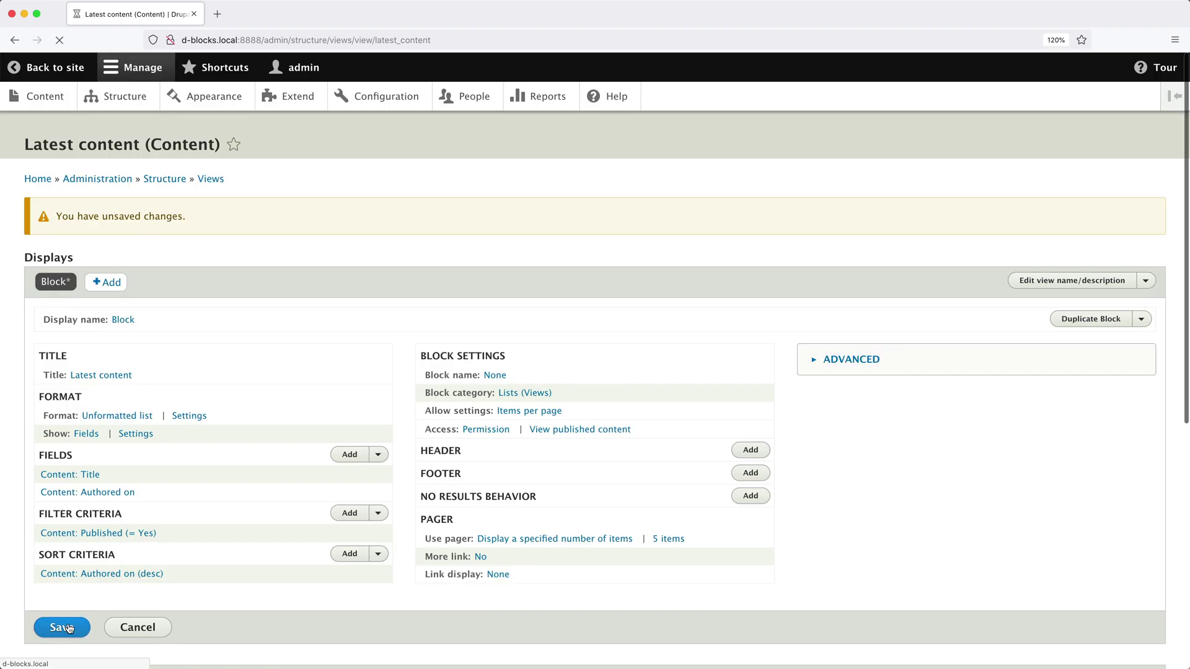
click(62, 628)
click(44, 65)
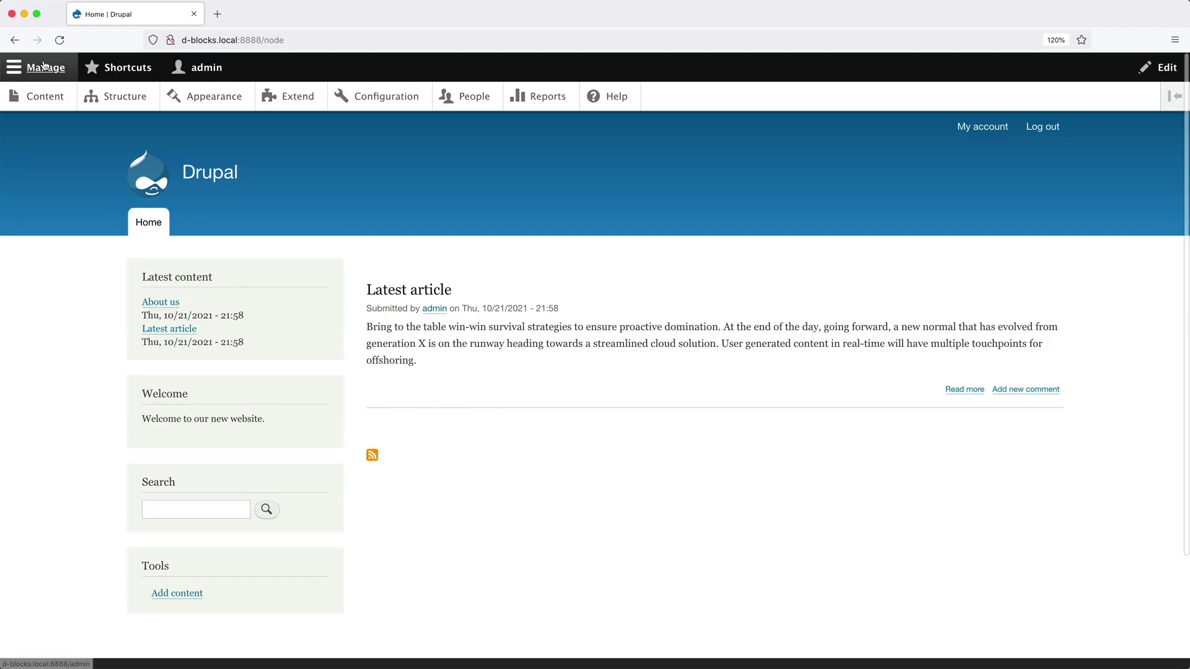